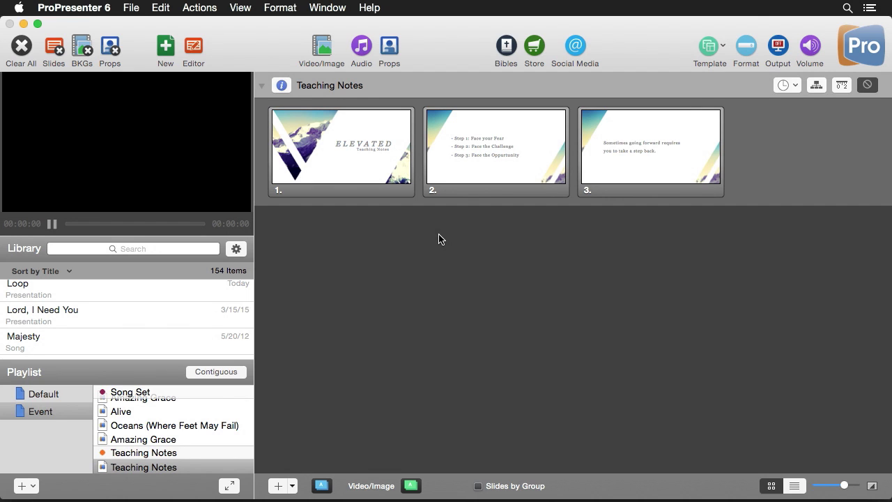
Set slide 2's three-step text box to reveal as a Bullet List, one line at a time.
click(190, 48)
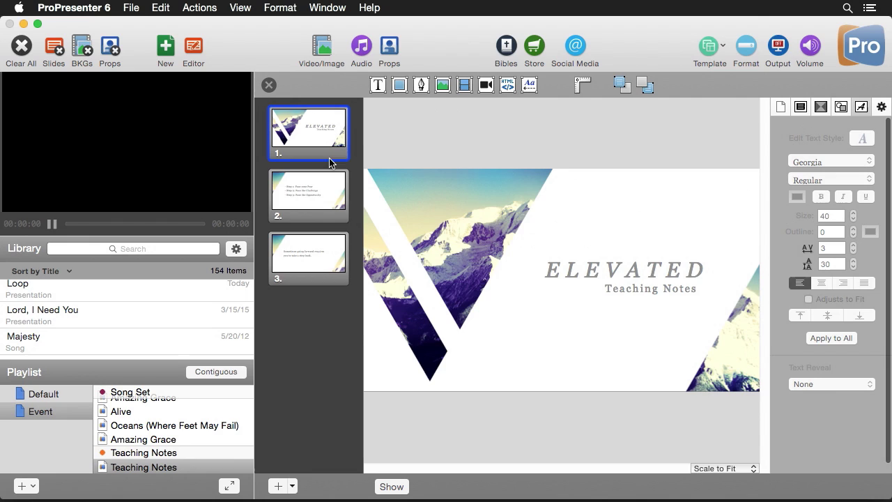
click(330, 194)
click(550, 277)
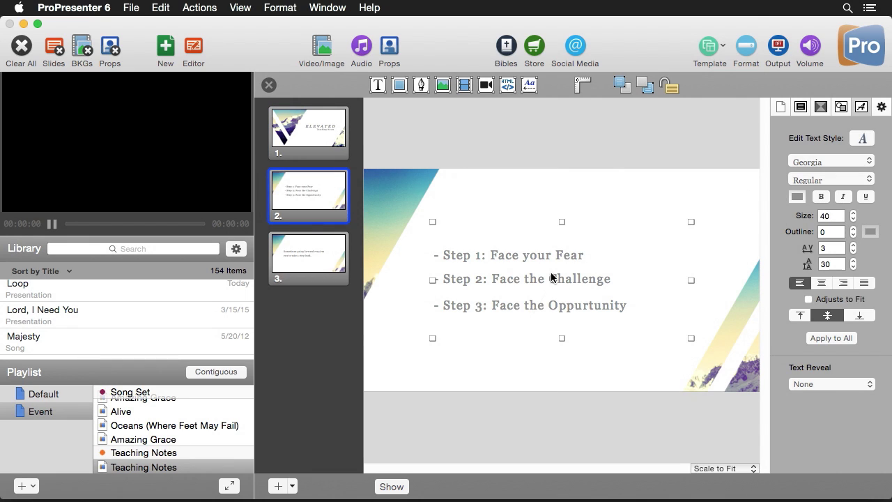
double_click(550, 275)
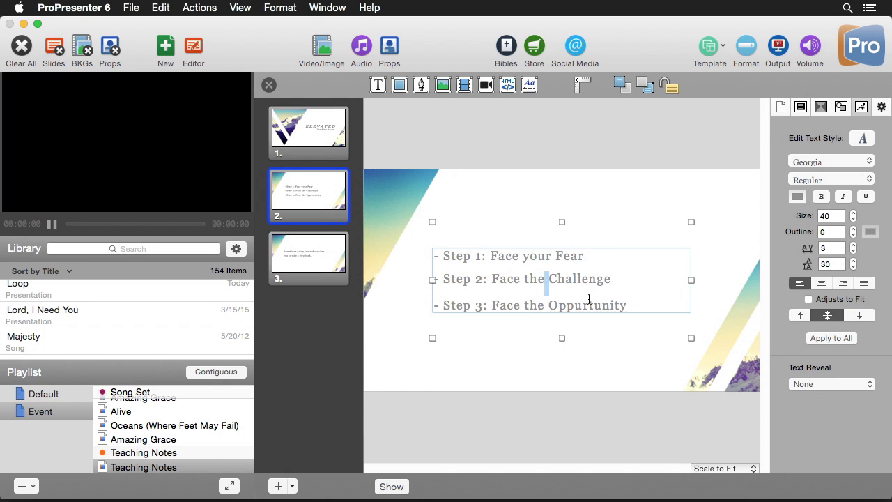
click(830, 383)
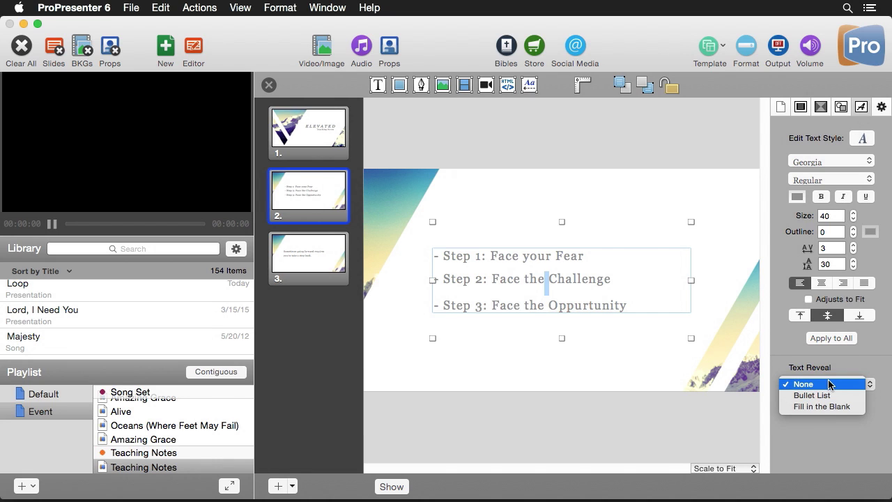
click(832, 396)
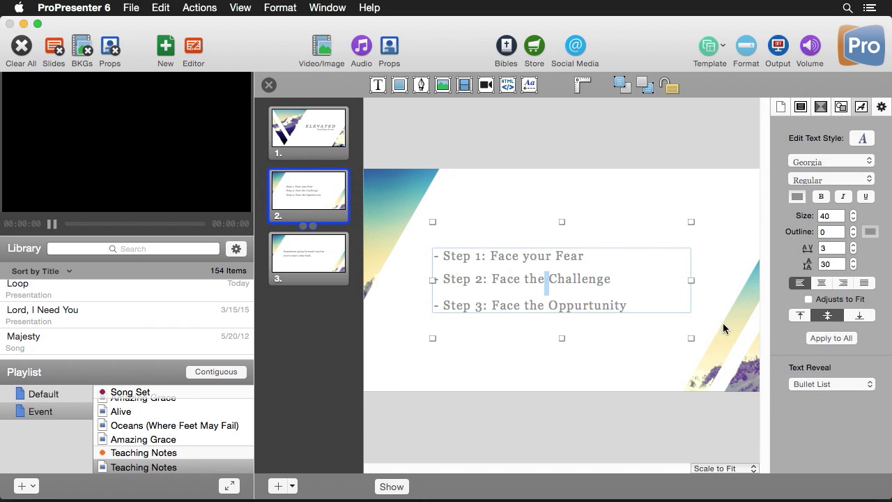
Close the editor and play slide 2 live, revealing Steps 1, 2 and 3 in turn.
click(269, 85)
click(502, 150)
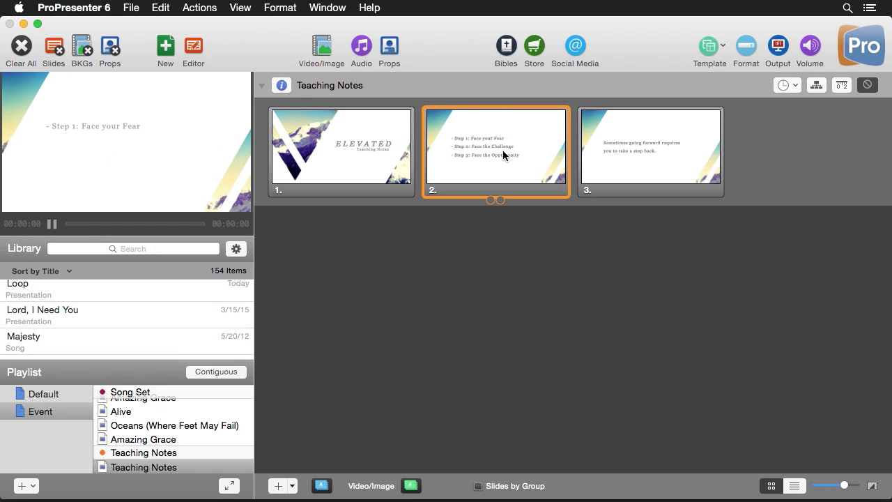
click(502, 150)
click(502, 150)
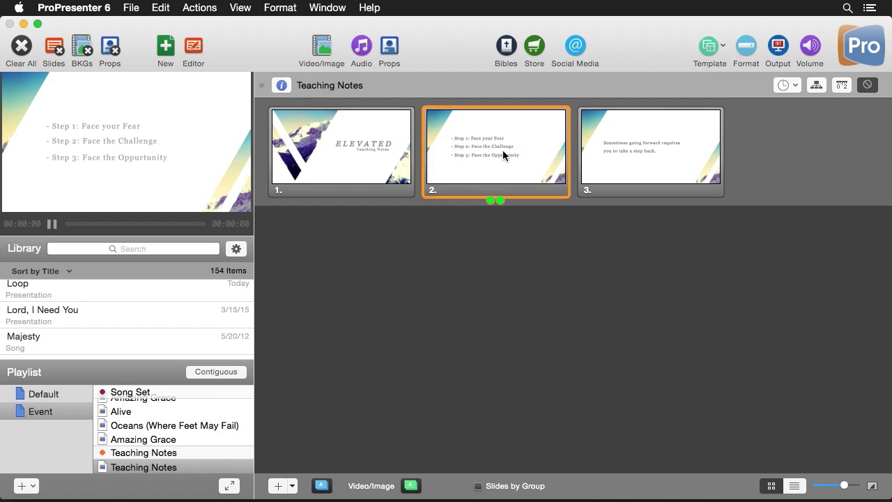
Underline the words 'forward' and 'back' in slide 3's quote text.
click(199, 50)
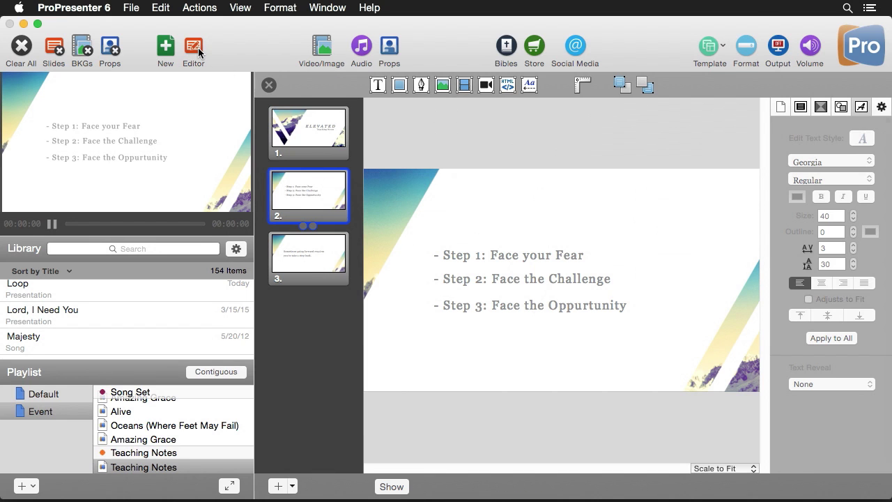
click(311, 261)
click(488, 274)
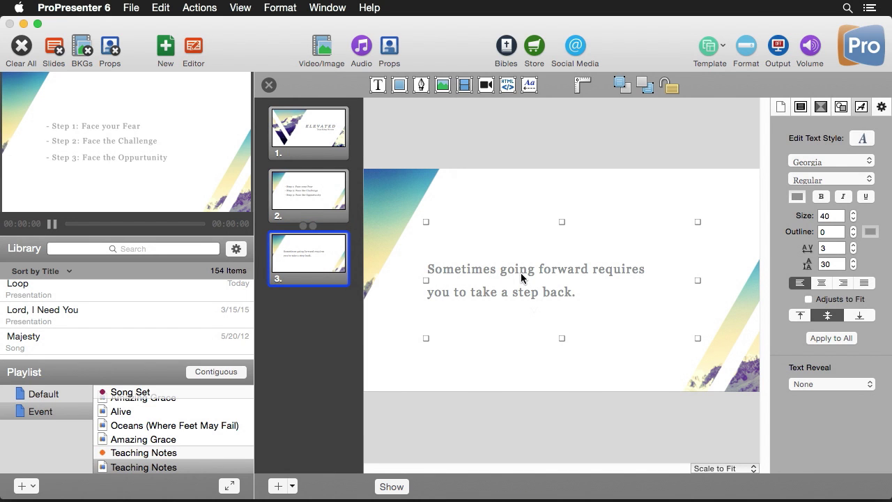
double_click(567, 269)
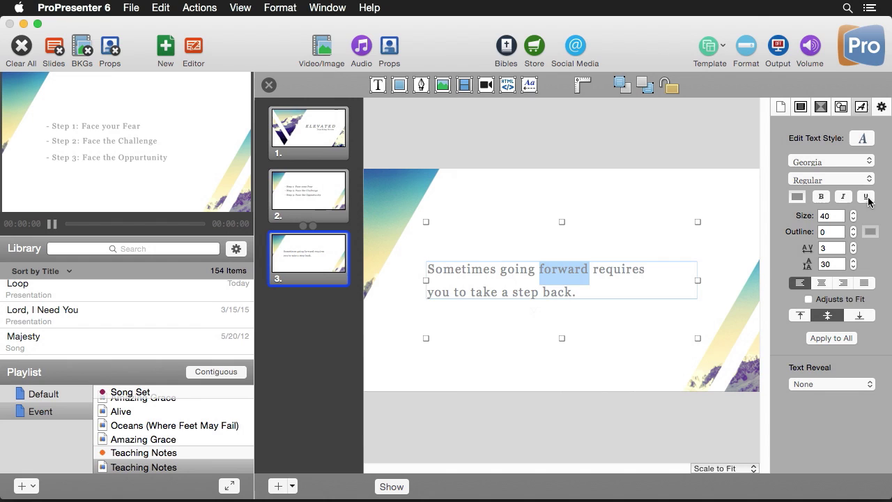
click(865, 196)
double_click(563, 291)
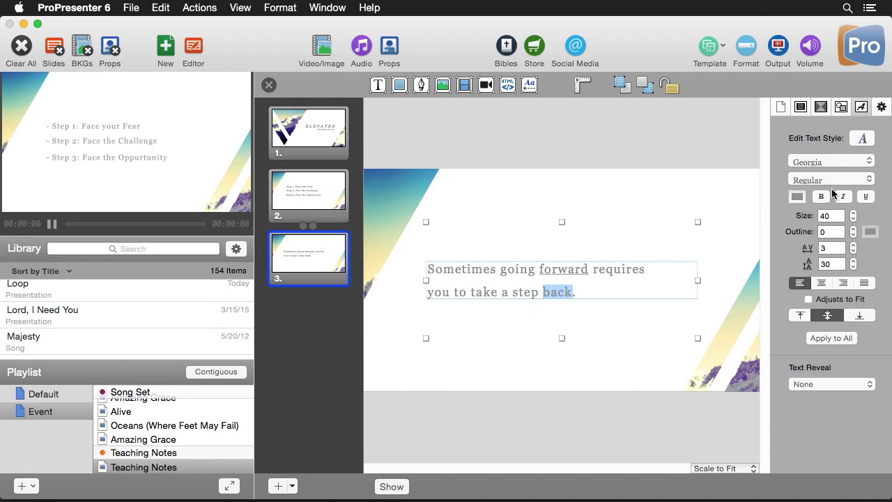
click(865, 196)
Set the quote's Text Reveal to Fill in the Blank and close the editor.
click(692, 191)
click(551, 293)
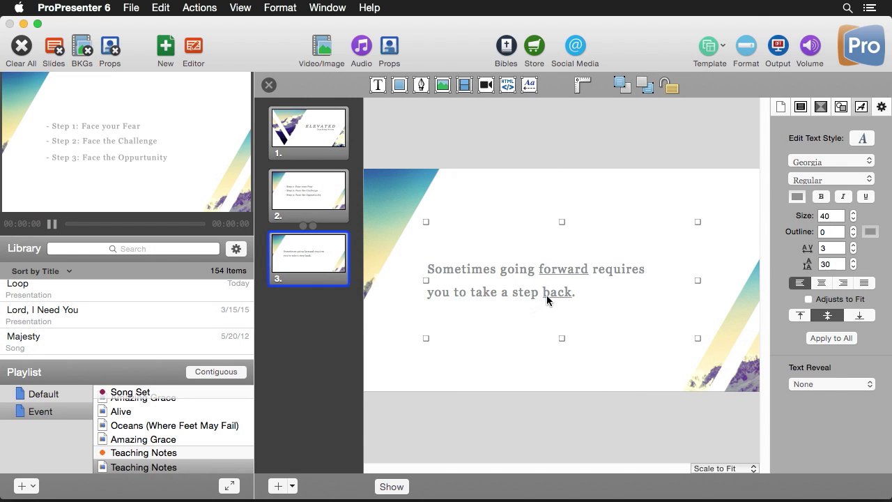
click(828, 384)
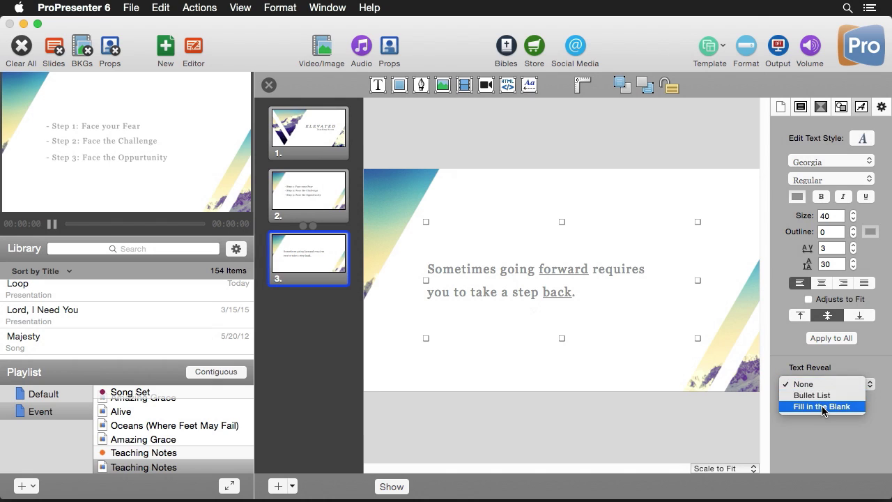
click(821, 407)
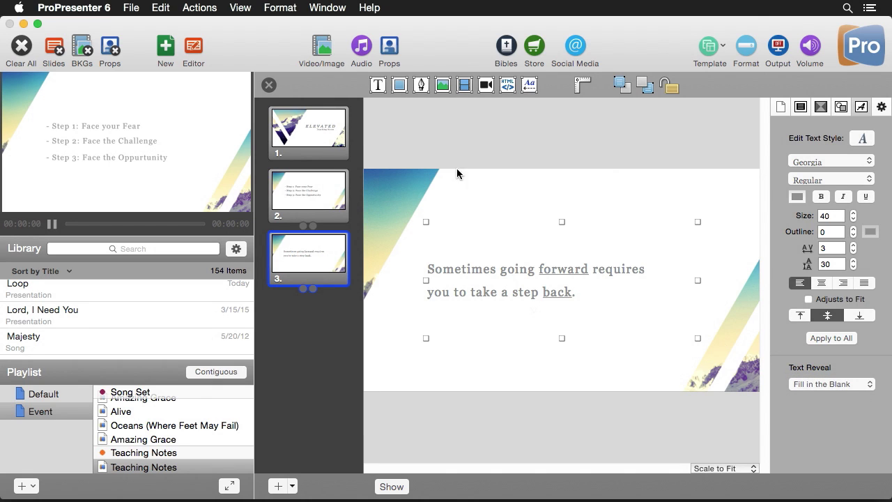
click(269, 85)
Play slide 3 live until both blanks show 'forward' and 'back', then reopen it in the editor.
click(652, 160)
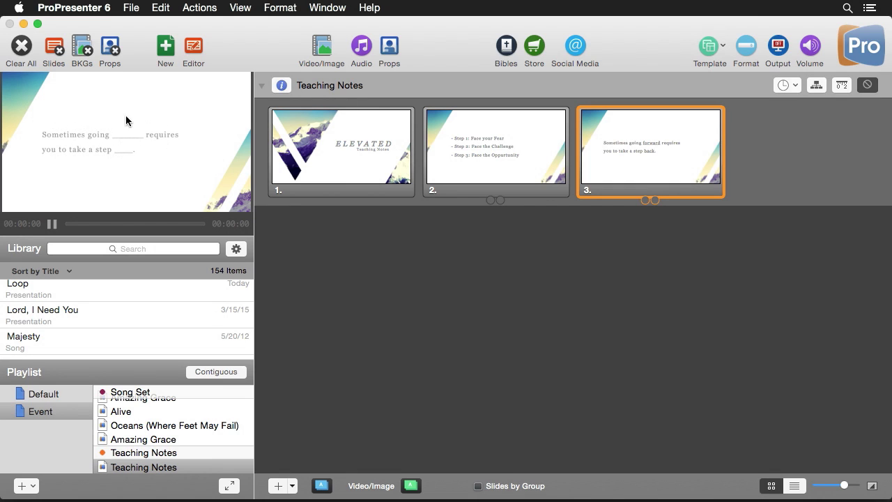
click(660, 163)
click(660, 157)
click(195, 50)
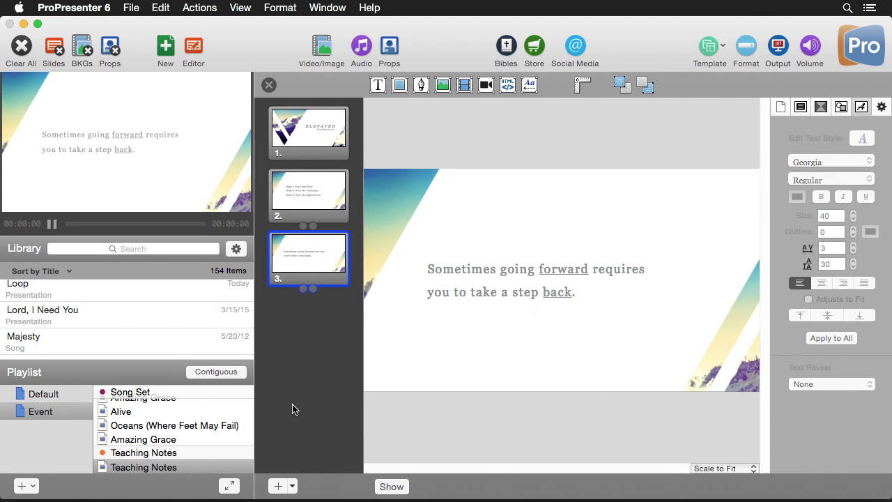
Add a new slide 4 from the Impact Full Page Text template.
click(292, 485)
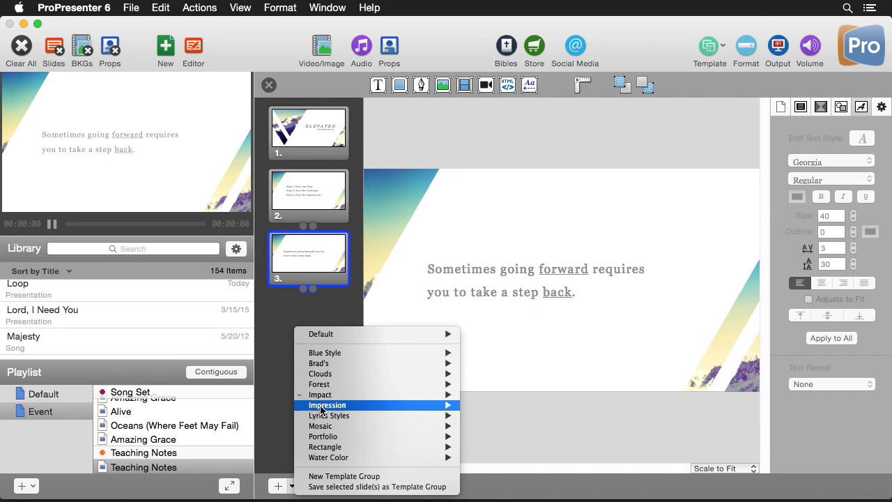
mouse_move(324, 398)
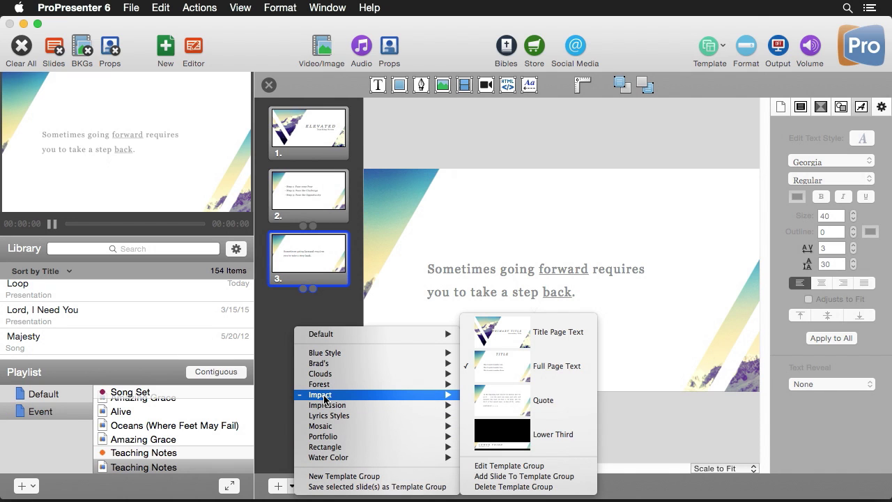
click(529, 370)
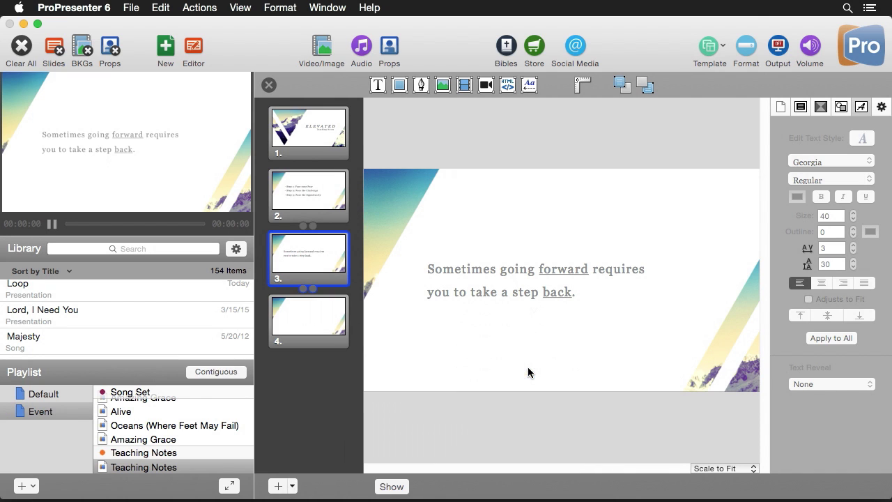
click(322, 337)
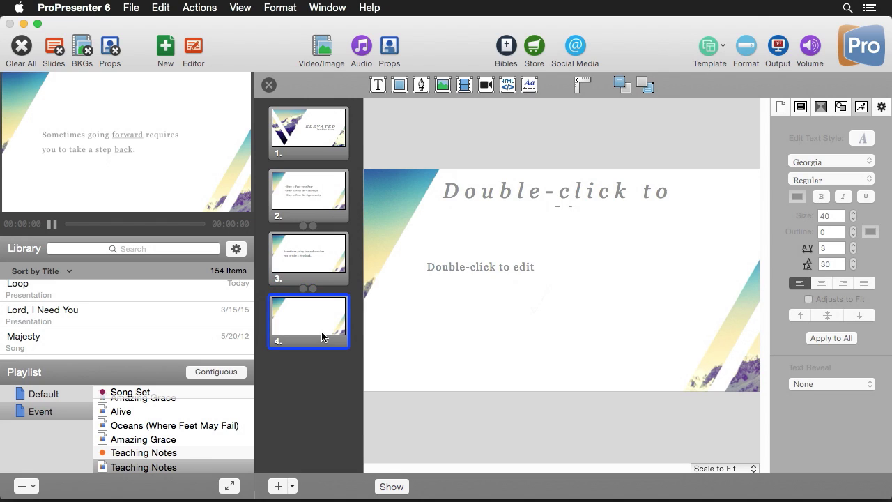
Title slide 4 'Visualize Success', widen the title box, and delete the placeholder body text.
double_click(567, 193)
text(Visu)
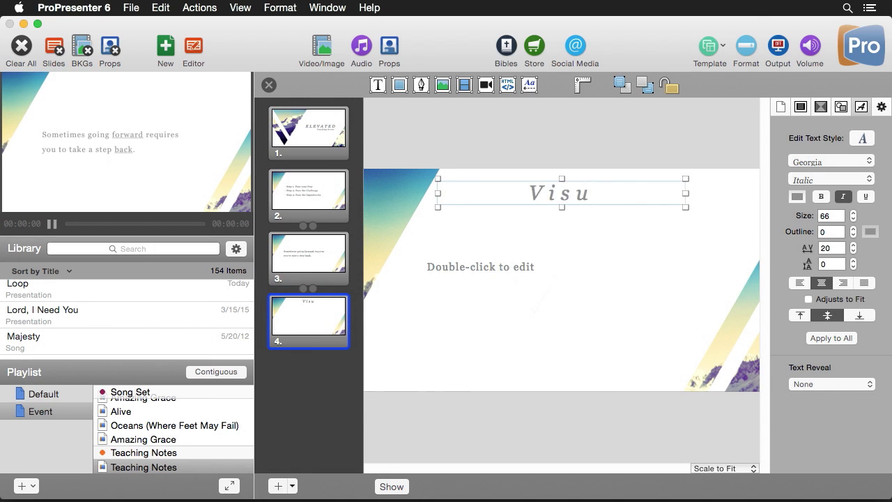
text(alize Success)
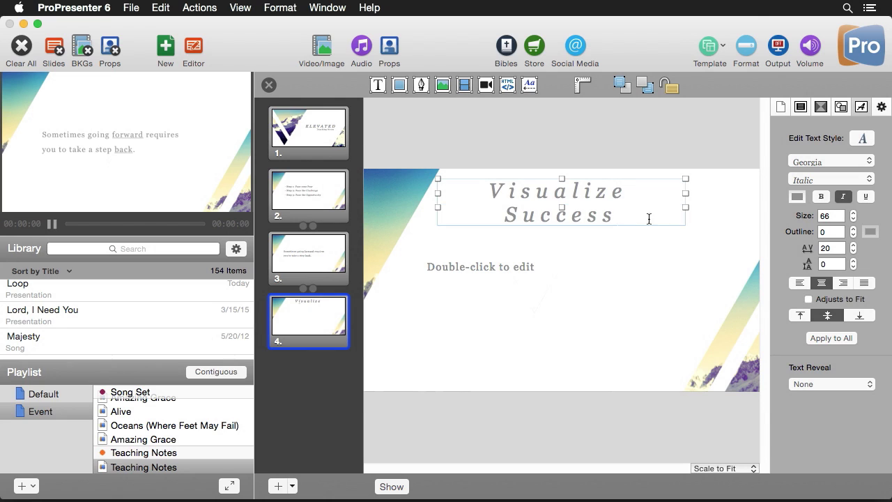
drag(686, 207, 693, 227)
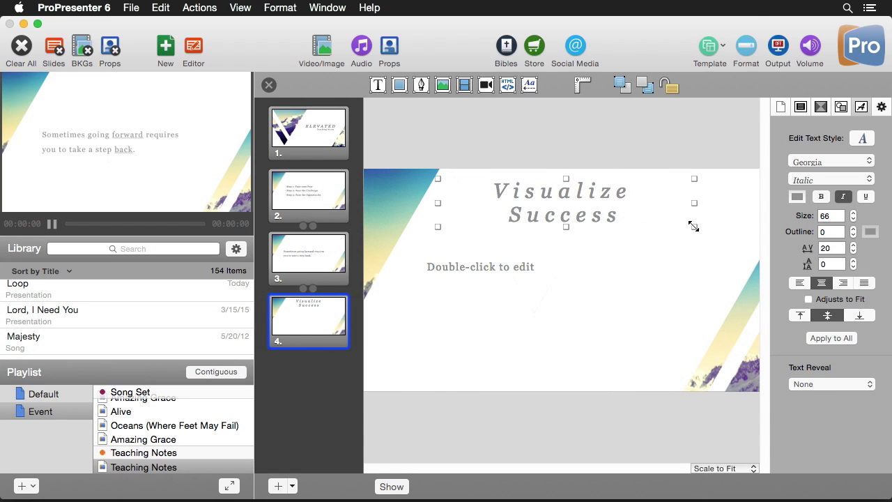
click(501, 268)
key(Delete)
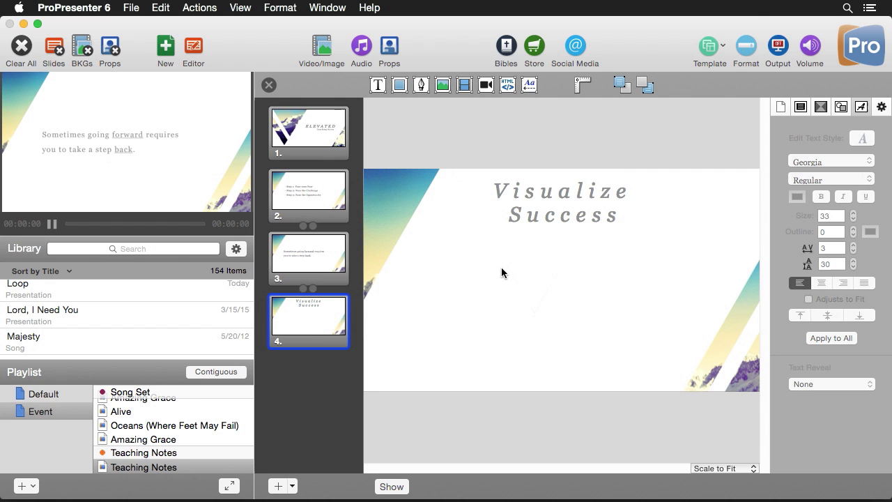
Insert Climb1.jpeg on slide 4, shrink it below the title, and move it up-left.
click(444, 86)
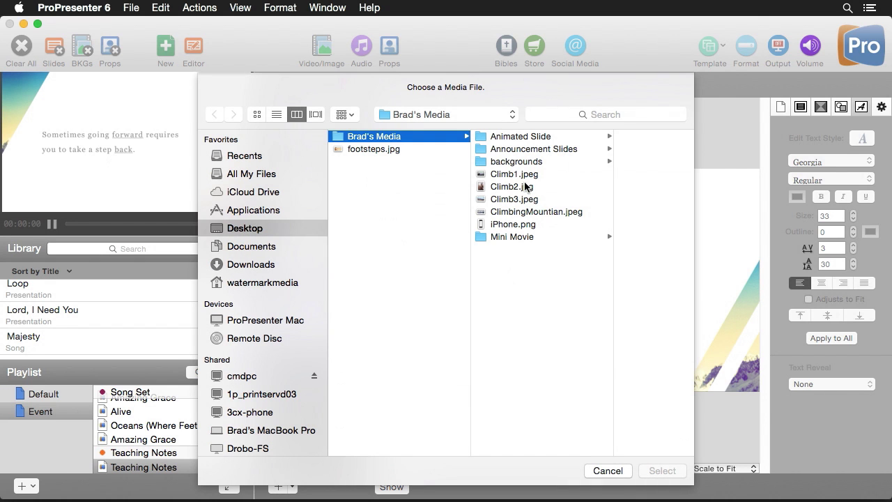
click(522, 175)
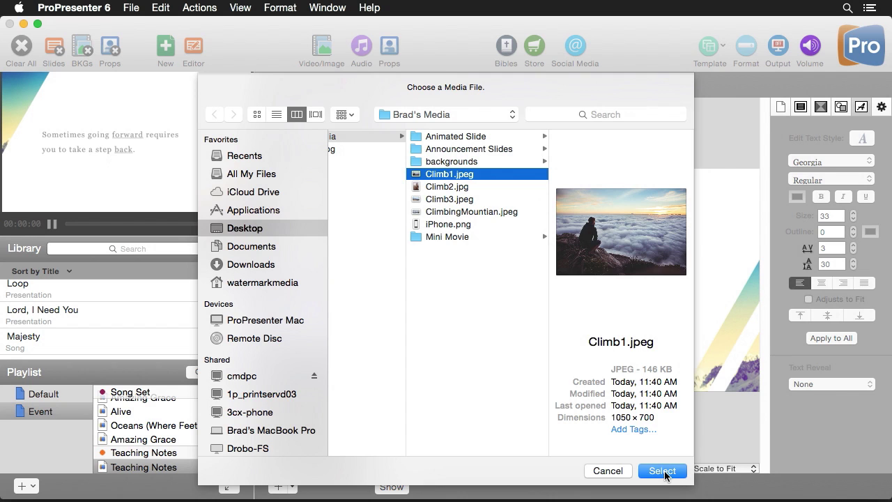
click(662, 471)
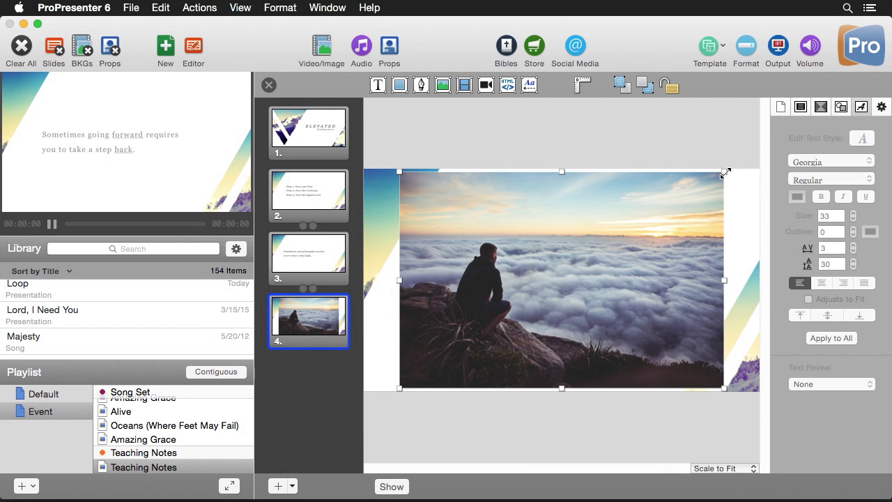
drag(725, 173, 512, 313)
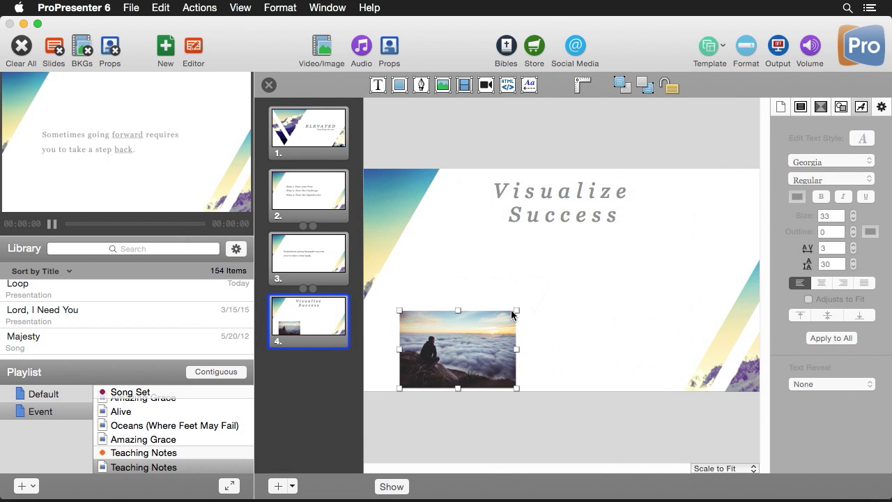
drag(494, 348, 488, 315)
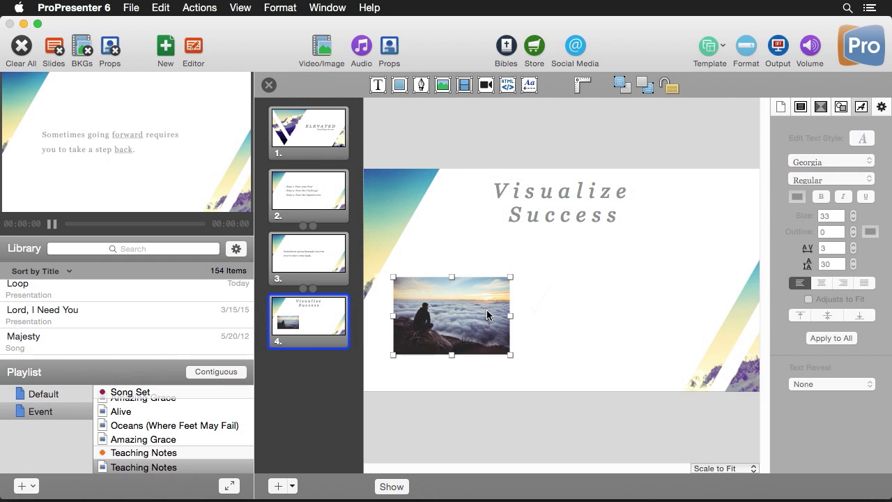
Insert the Climb2.jpg climber photo, shrink it, and place it at the slide's centre.
click(443, 89)
click(527, 186)
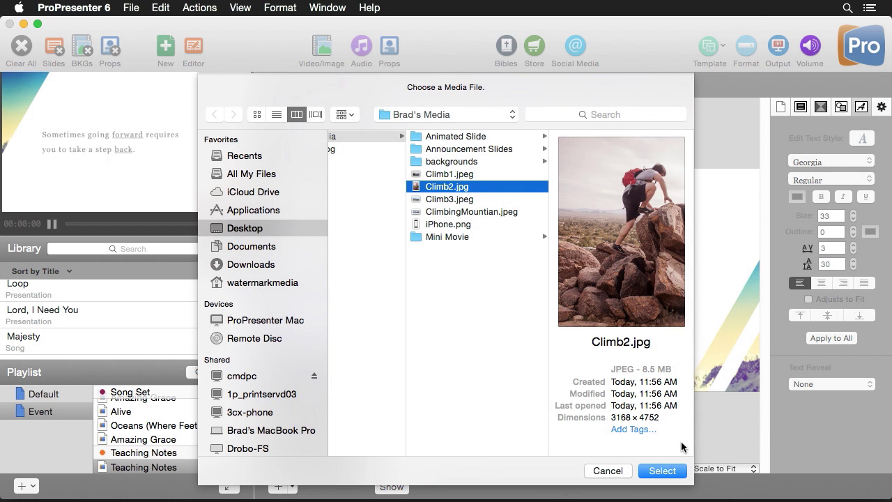
click(663, 471)
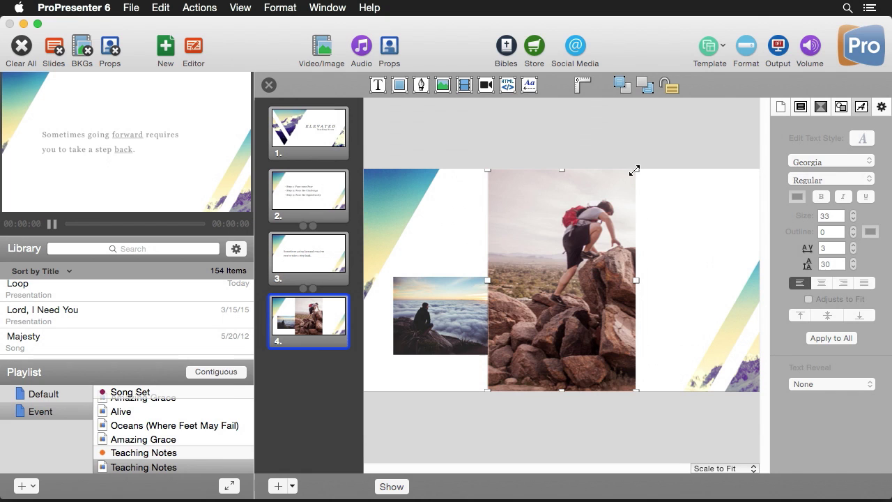
drag(634, 170, 573, 260)
drag(536, 324, 568, 311)
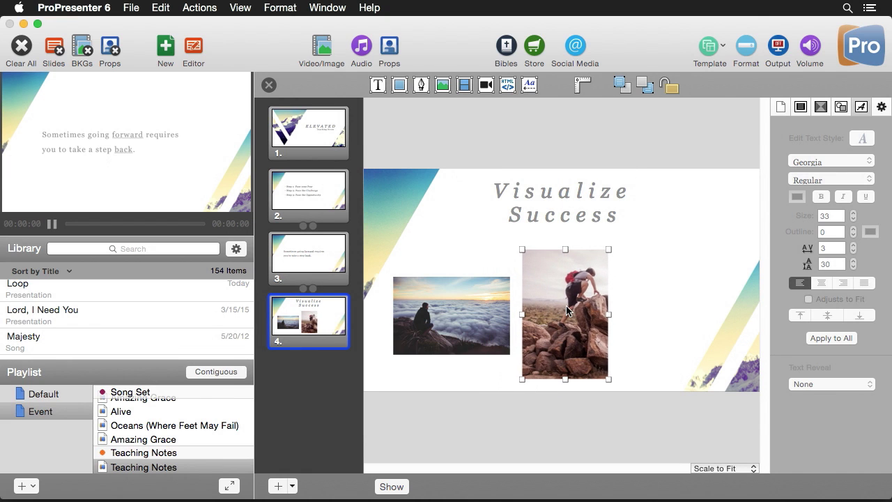
Insert the Climb3.jpeg seated-hiker photo, shrink it small, and move it up-right.
click(441, 85)
click(523, 199)
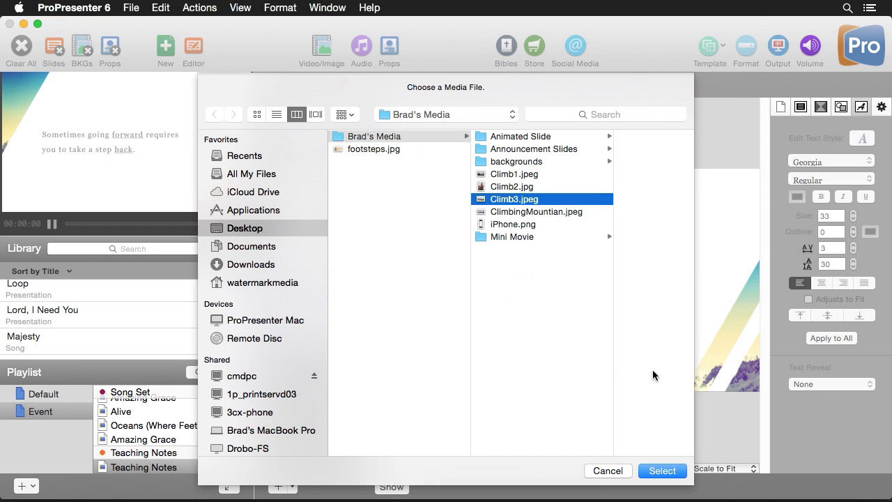
click(674, 471)
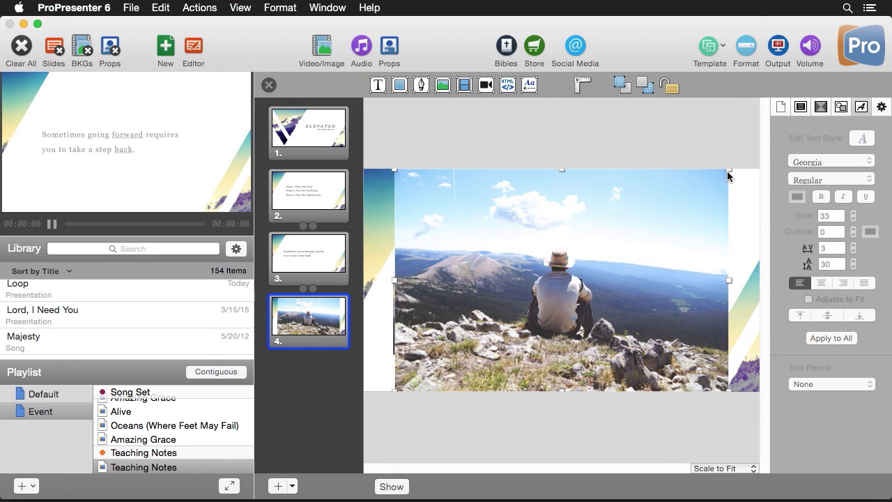
drag(730, 170, 517, 310)
drag(489, 354, 510, 318)
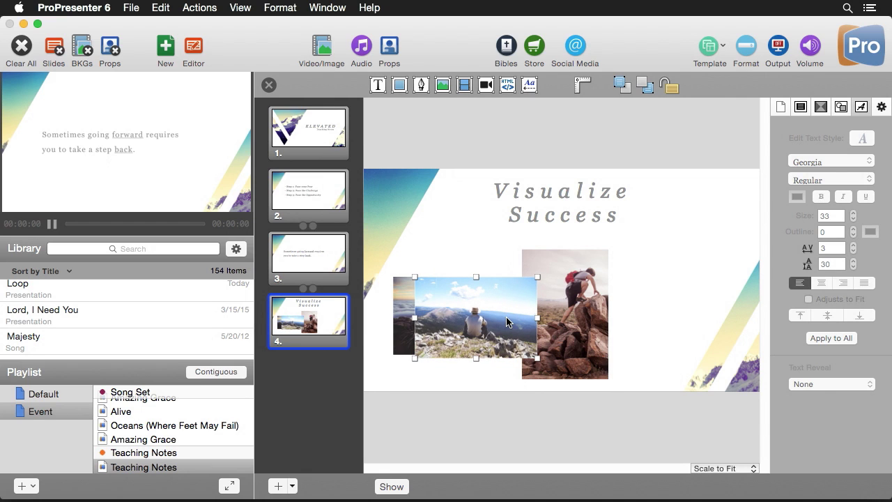
Arrange the cloud, climber and mountain photos into an evenly spaced row.
drag(536, 357, 533, 355)
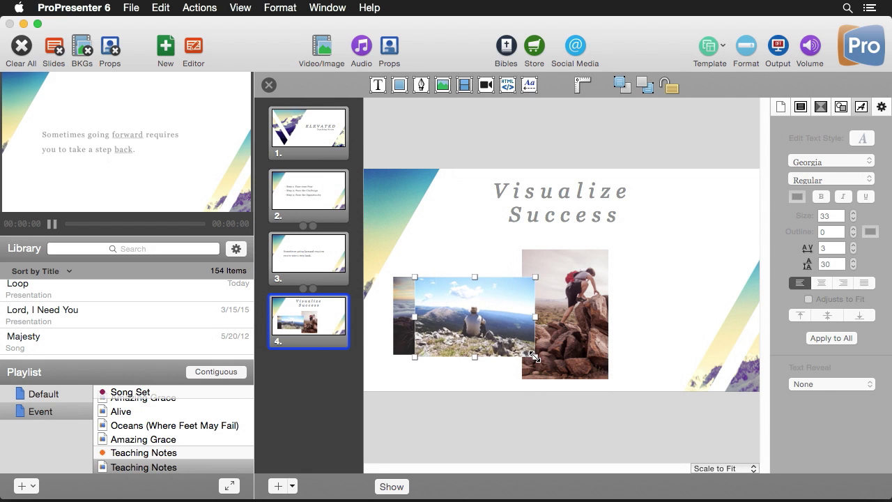
drag(492, 317, 696, 317)
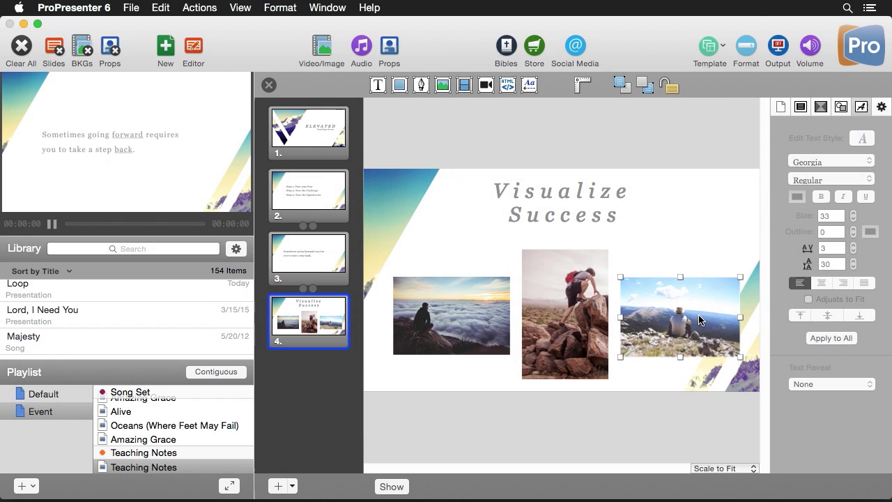
drag(535, 307, 473, 312)
drag(554, 310, 548, 311)
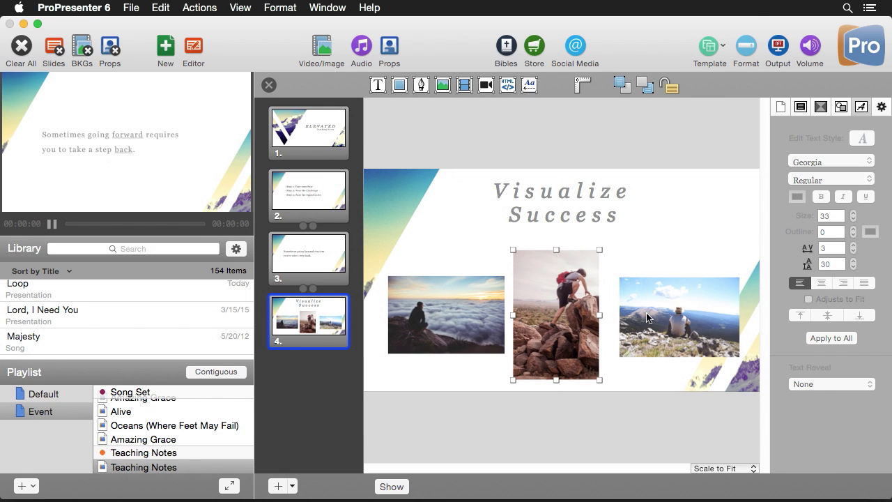
drag(648, 317, 639, 317)
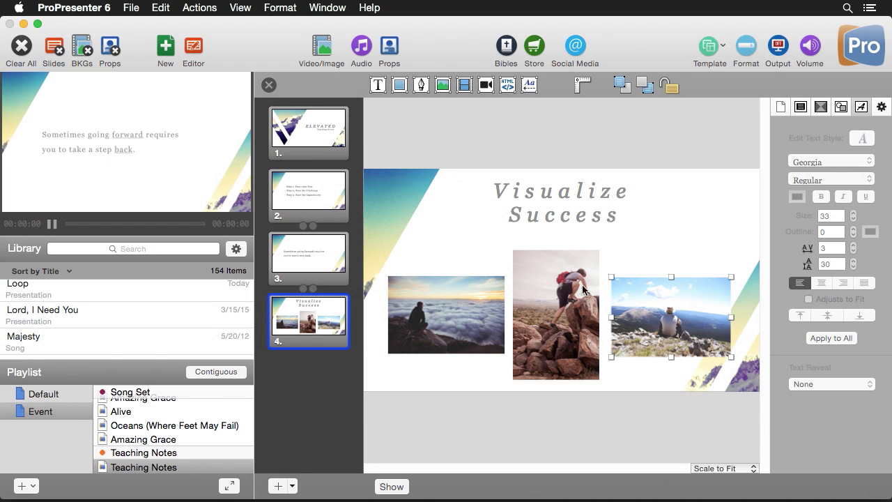
click(439, 313)
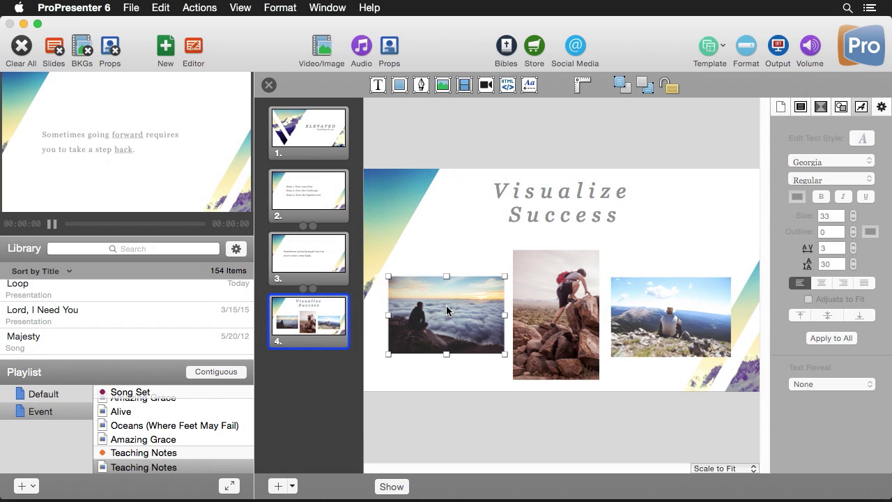
Recrop the cloud photo so its image is enlarged and shifted within the frame.
click(446, 307)
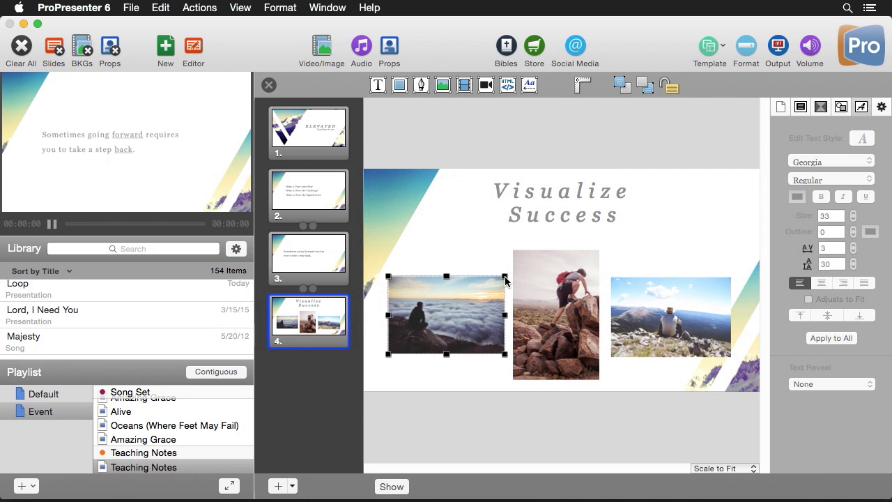
drag(504, 279, 578, 245)
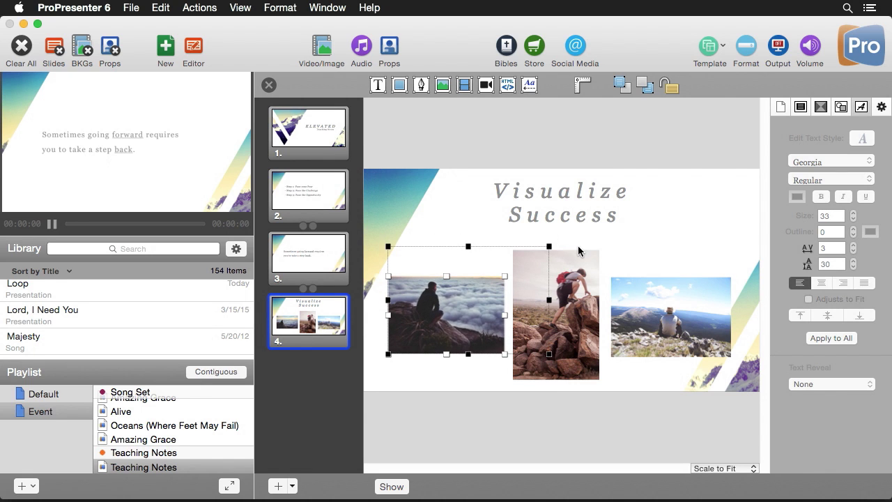
drag(467, 308, 465, 327)
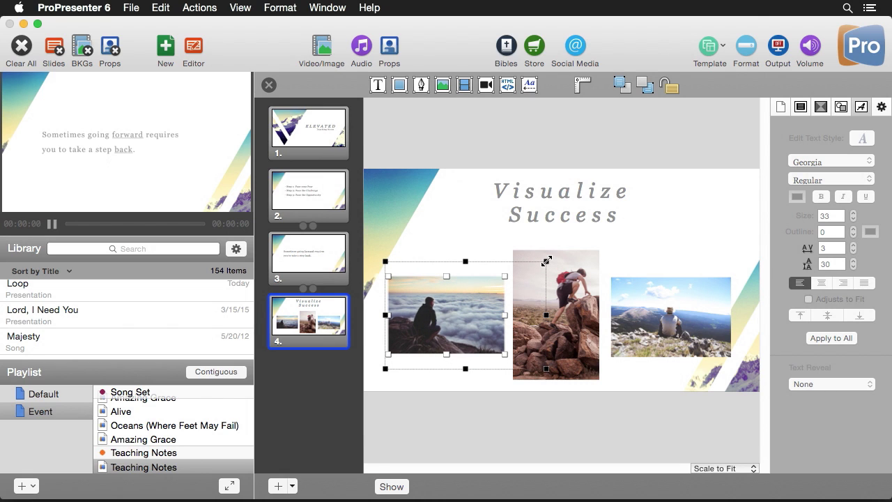
drag(546, 261, 571, 243)
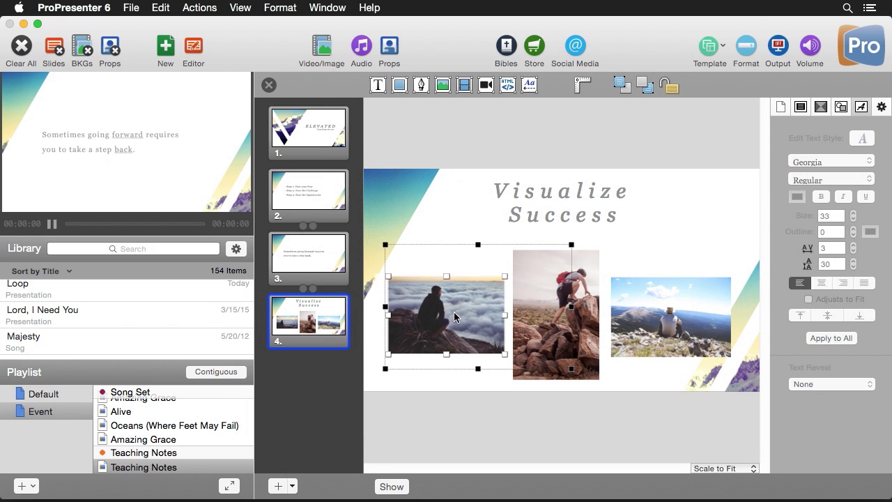
drag(454, 311, 445, 318)
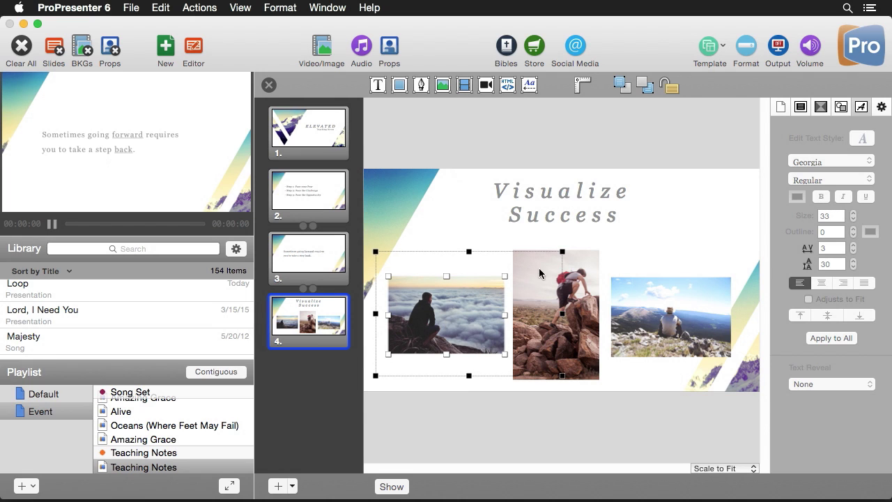
click(484, 237)
Recrop the climber photo to show the climber head to toe.
click(557, 319)
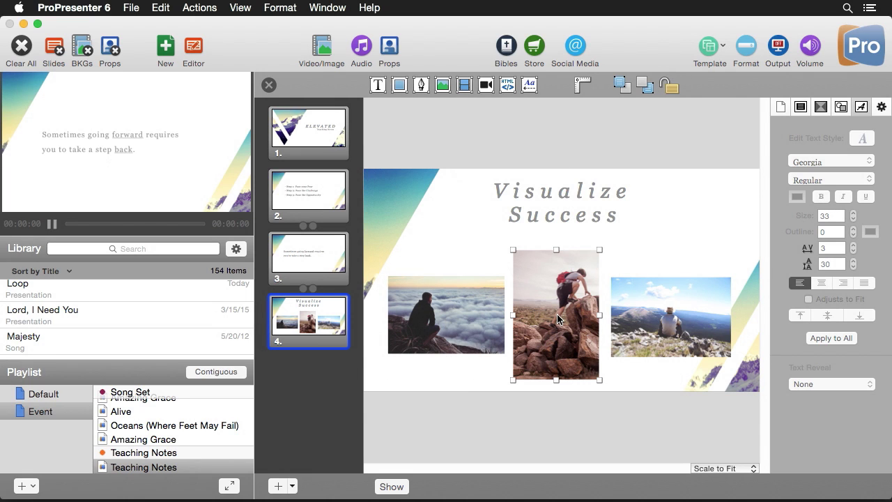
drag(600, 250, 662, 202)
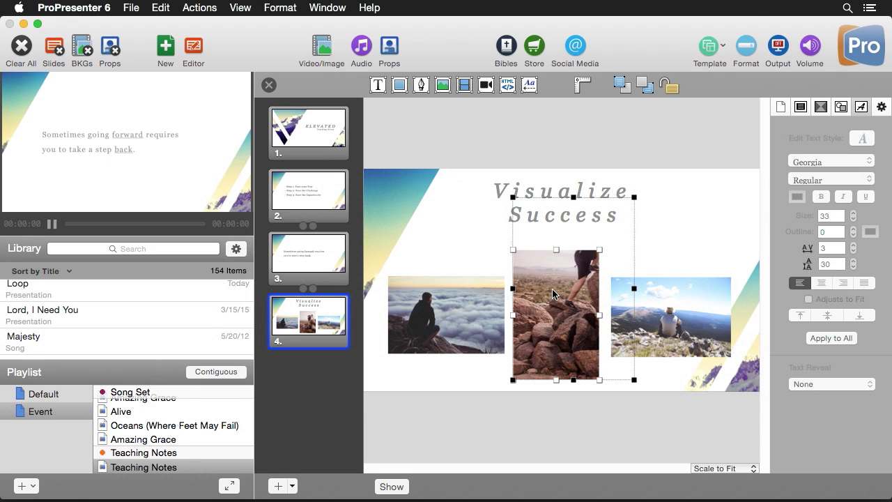
drag(555, 294, 524, 346)
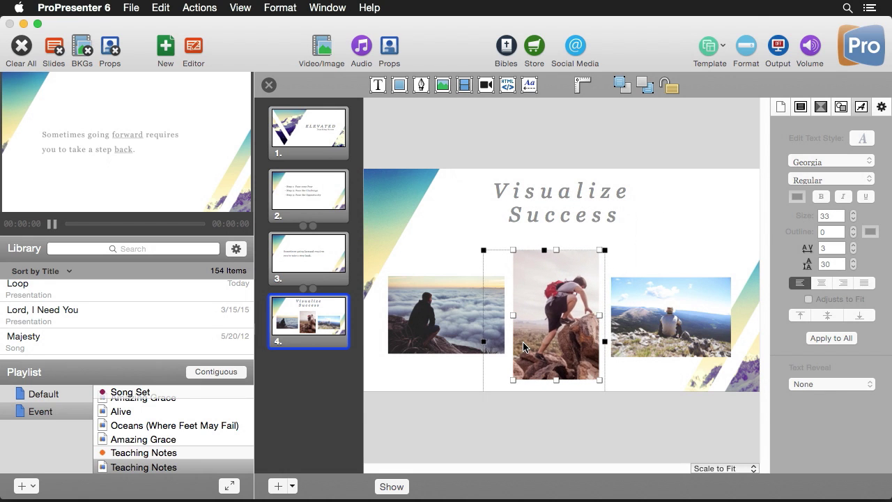
click(617, 267)
Recrop the mountain photo so the seated hiker appears larger in the frame.
click(677, 308)
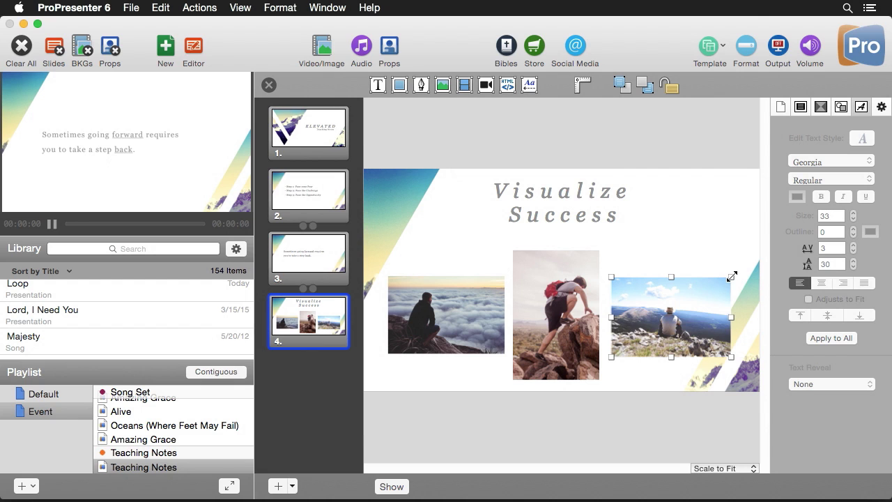
drag(731, 277, 732, 276)
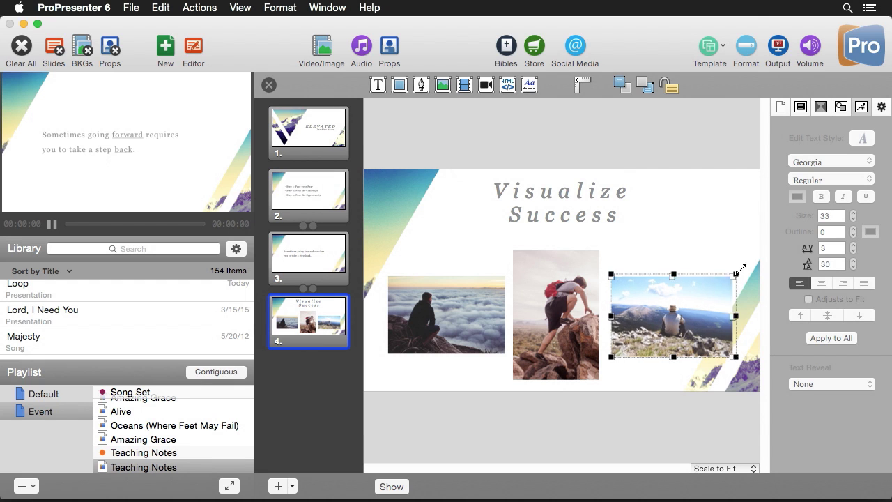
drag(740, 269, 654, 337)
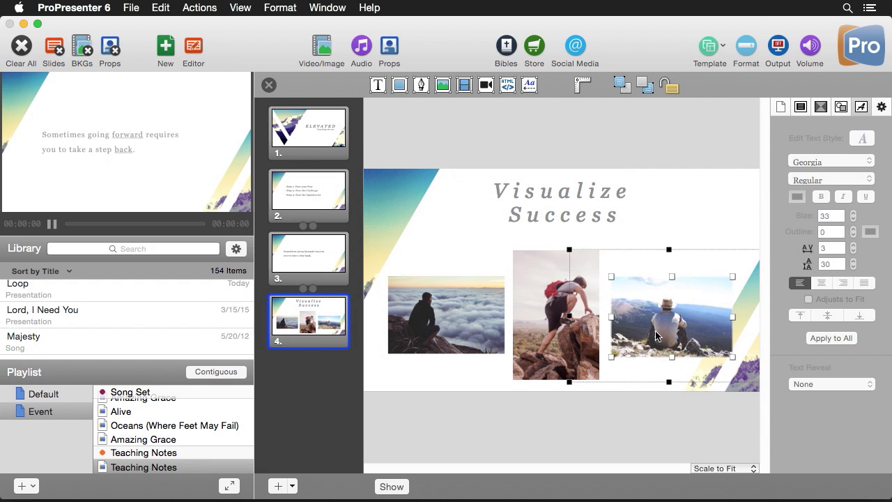
drag(569, 247, 568, 239)
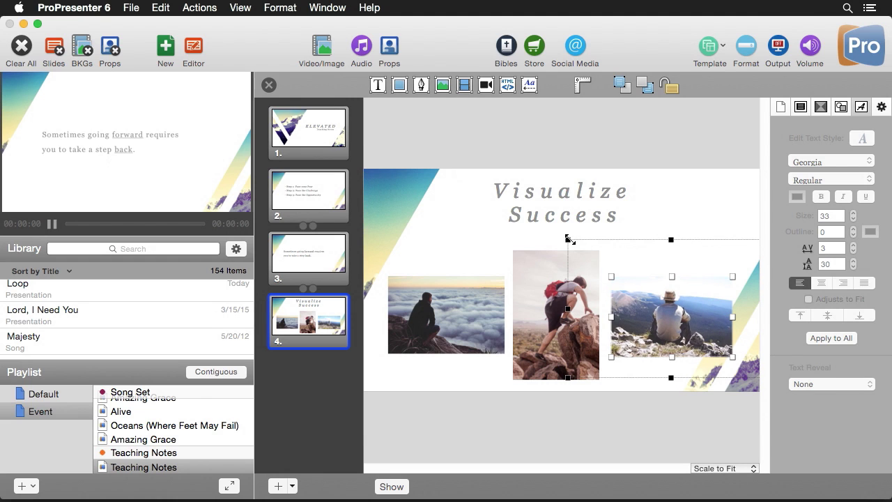
click(676, 226)
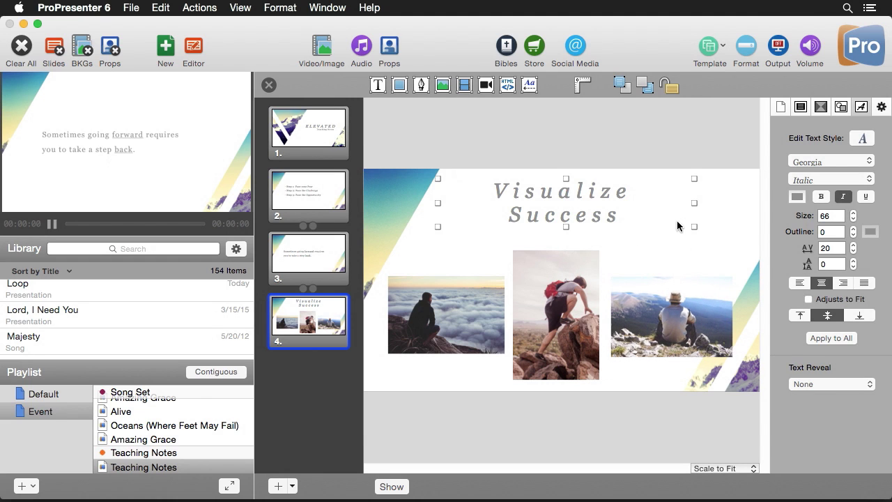
Give the Visualize Success title a Zoom In build that zooms outward from its centre.
click(688, 253)
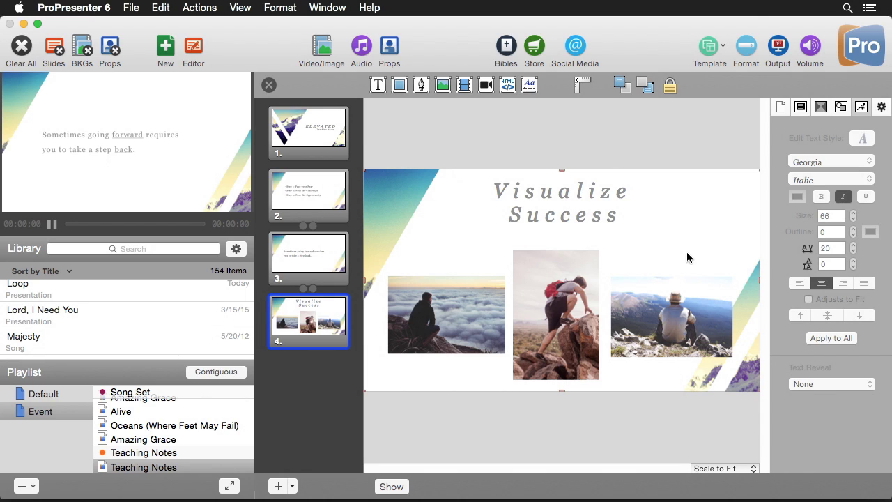
click(583, 213)
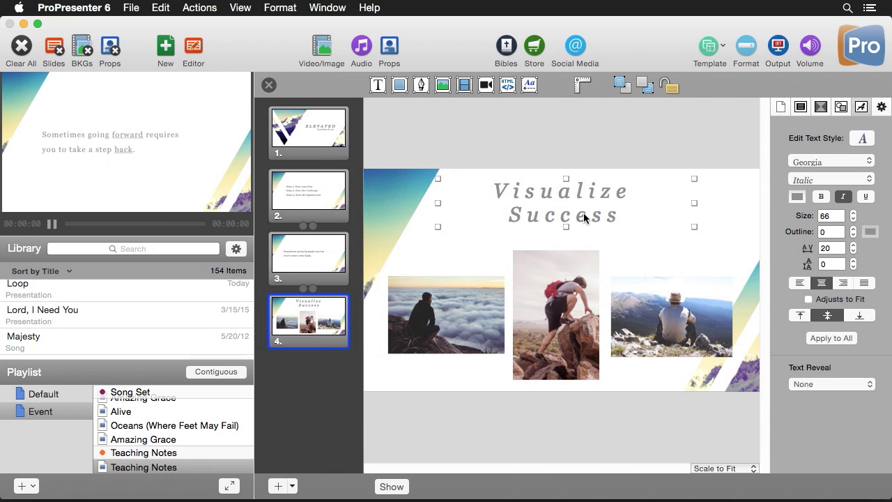
click(820, 108)
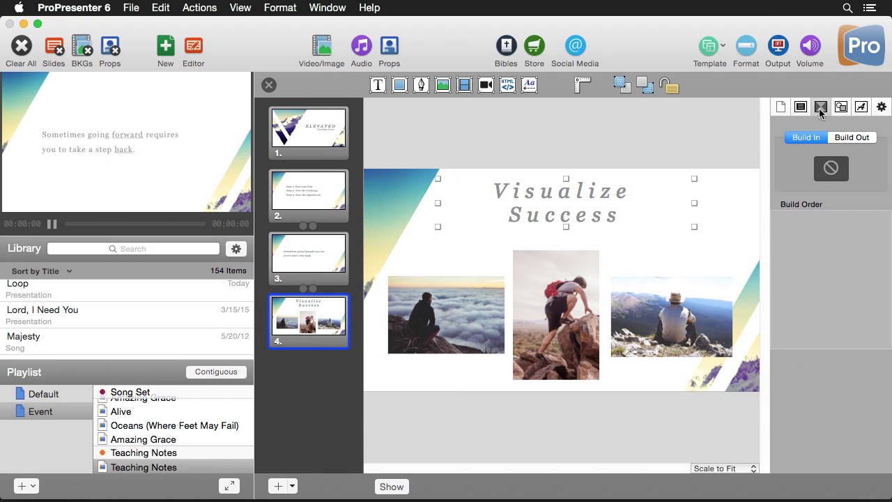
click(831, 169)
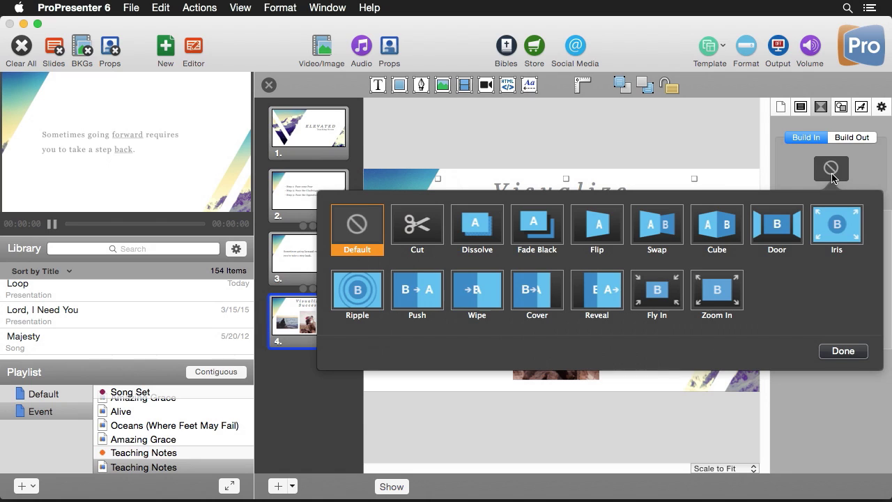
click(715, 302)
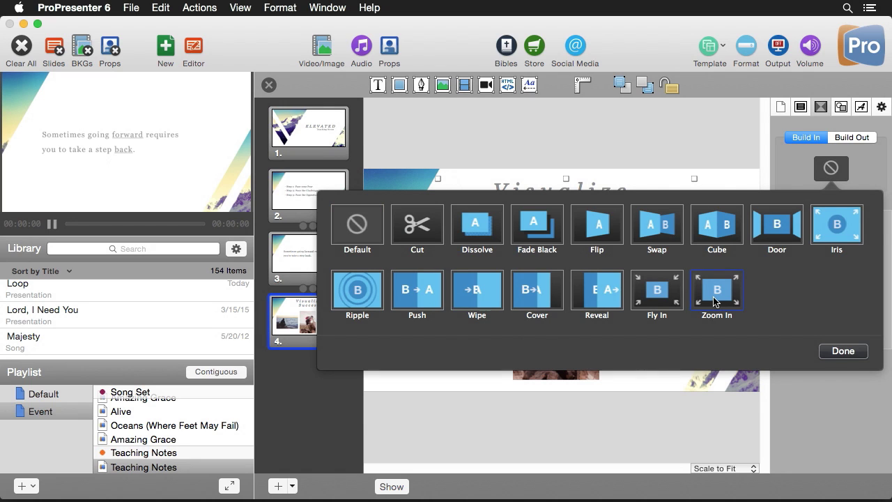
click(542, 352)
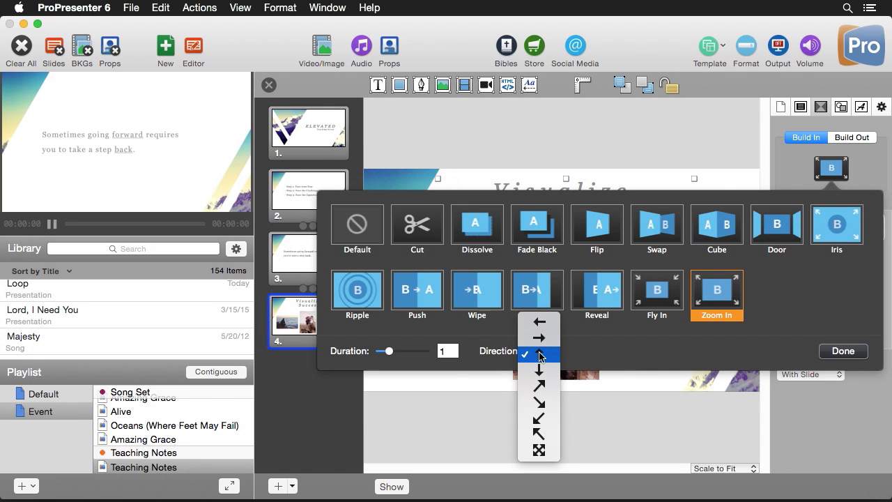
click(540, 451)
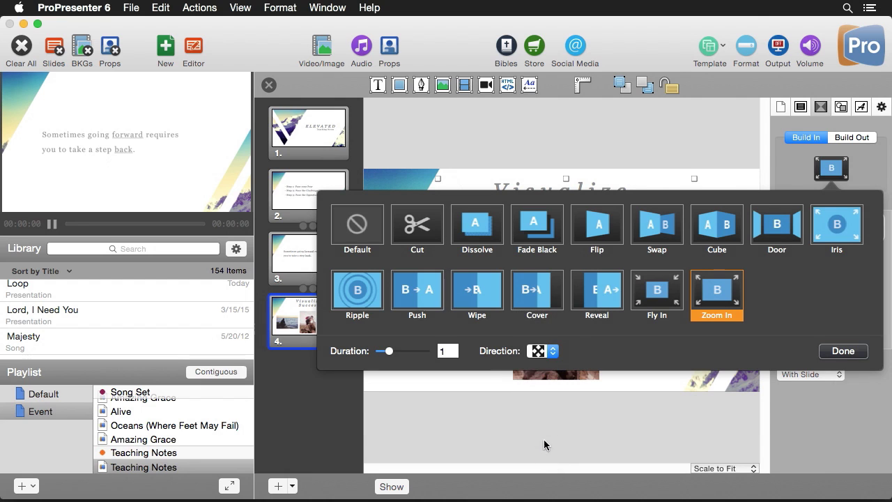
click(842, 351)
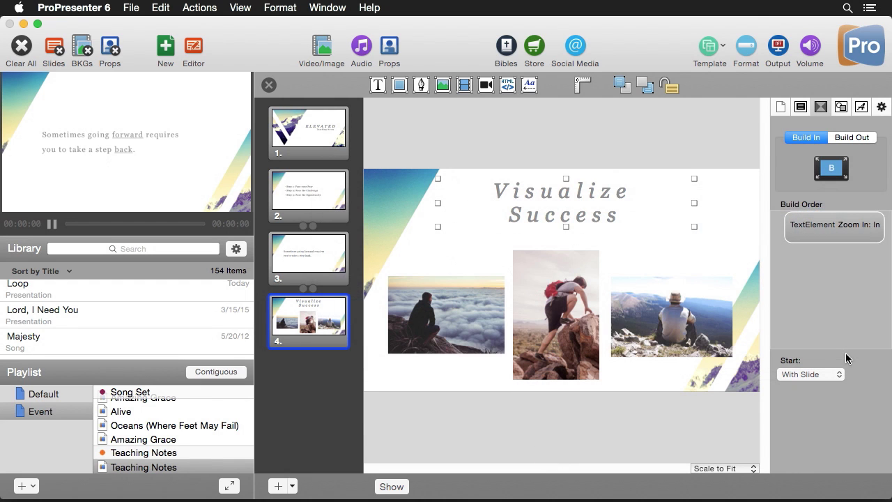
Set the title's build Start to On Click.
click(828, 226)
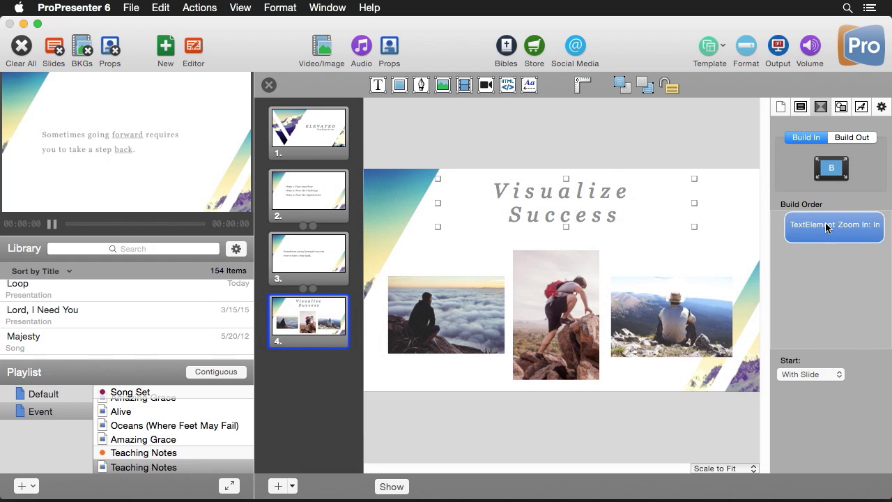
click(826, 226)
click(813, 374)
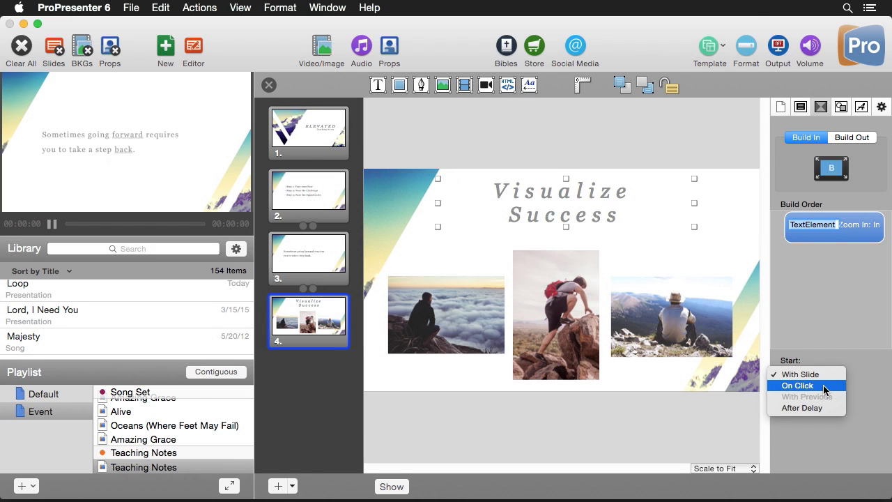
click(822, 385)
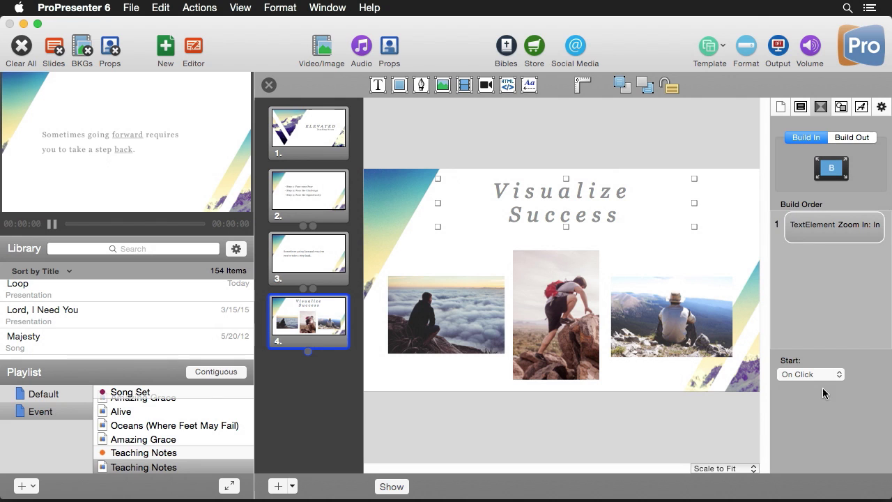
click(463, 330)
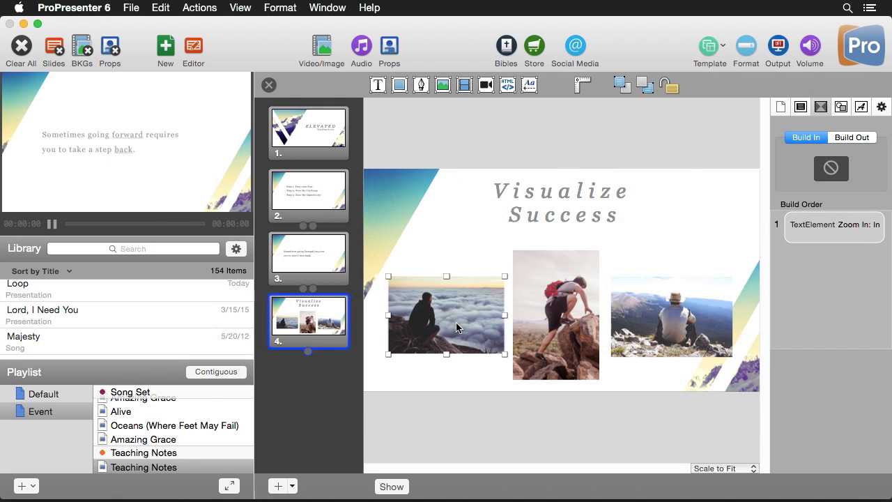
Give the left cloud photo a Zoom In build that starts On Click.
click(833, 174)
click(724, 301)
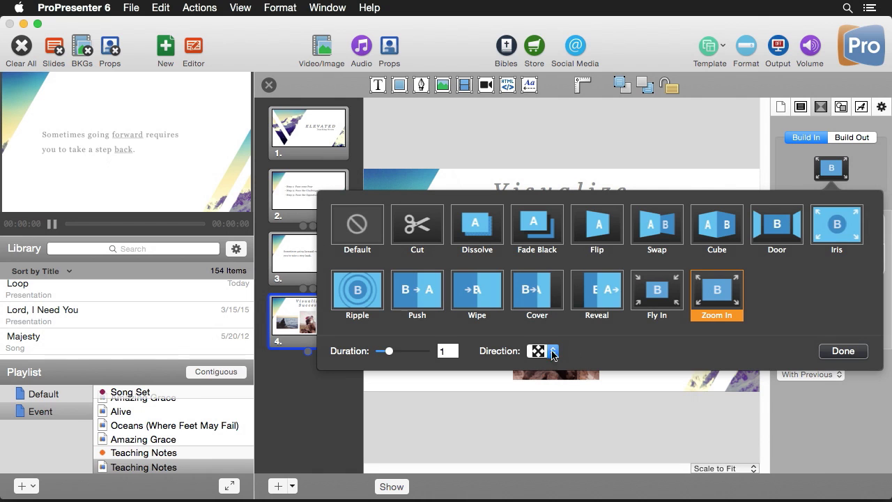
click(844, 352)
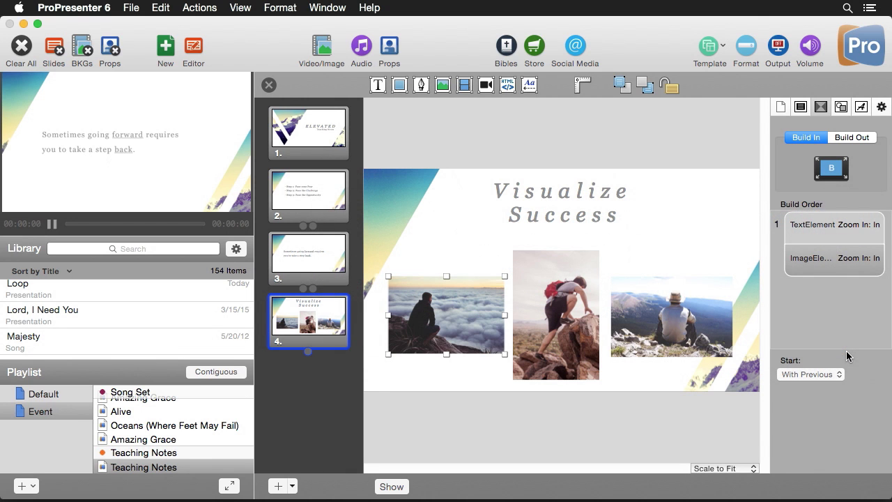
click(810, 374)
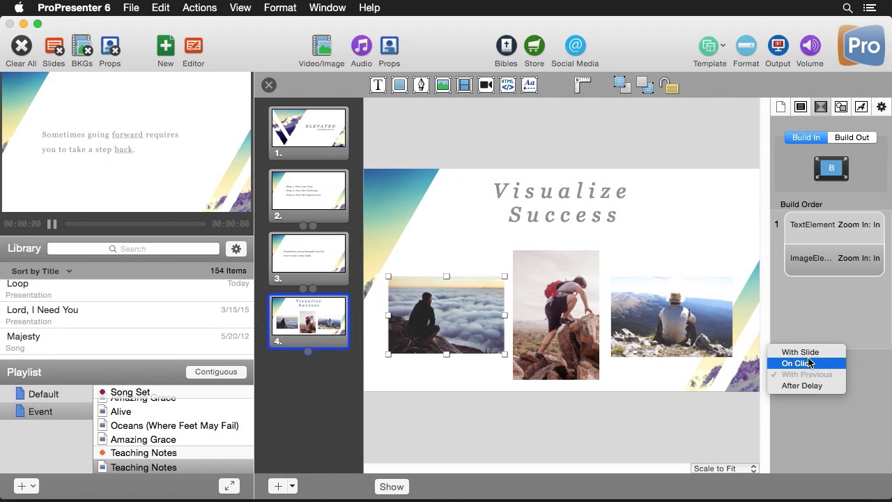
click(810, 363)
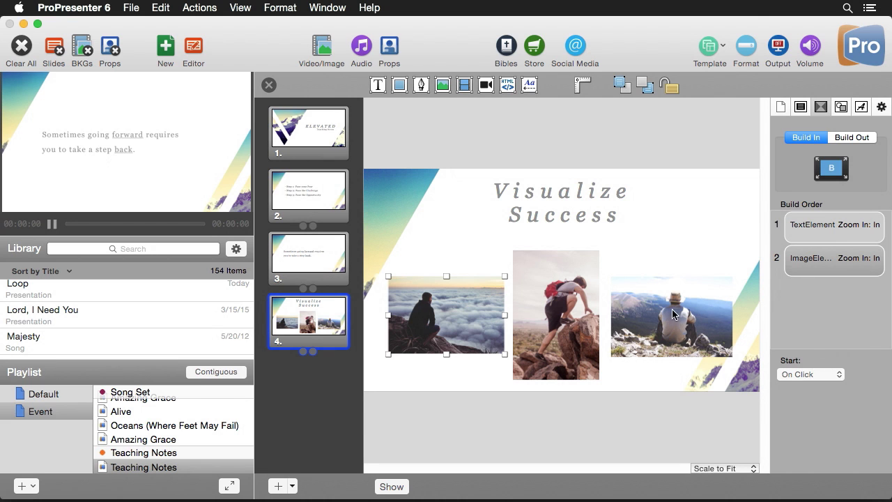
Apply the Zoom In build to the middle climber and right mountain photos.
click(561, 319)
click(831, 171)
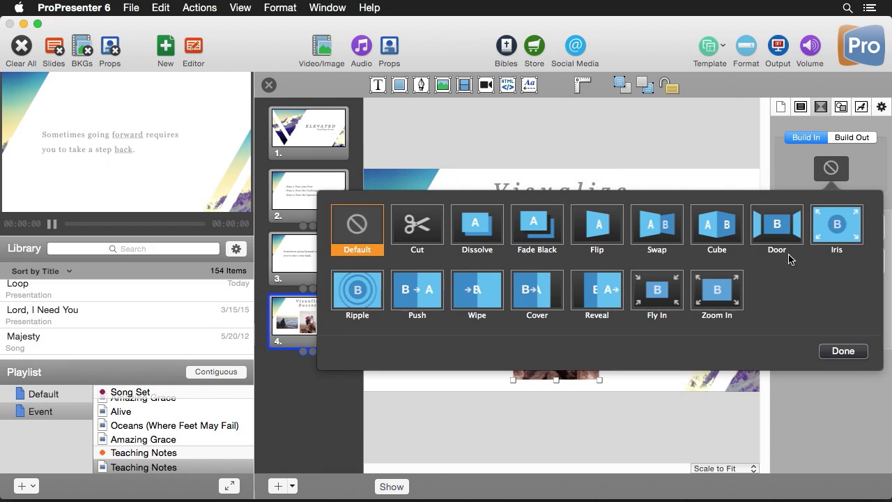
click(712, 295)
click(844, 351)
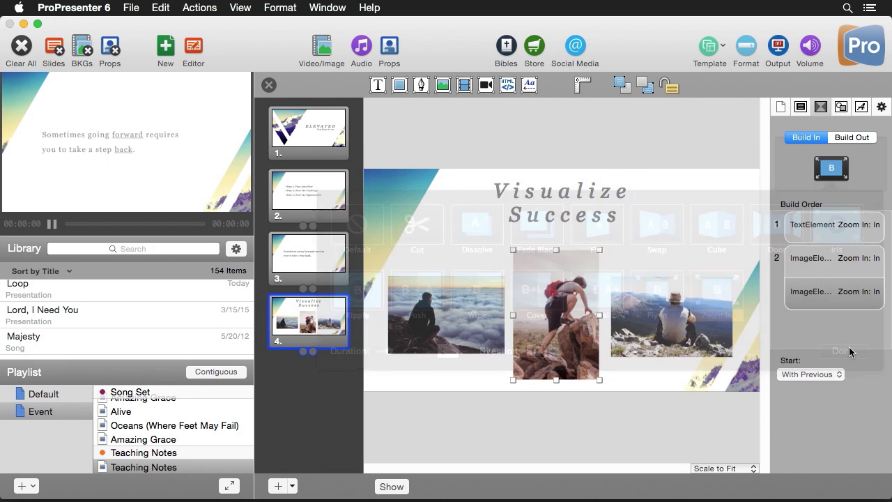
click(670, 320)
click(830, 168)
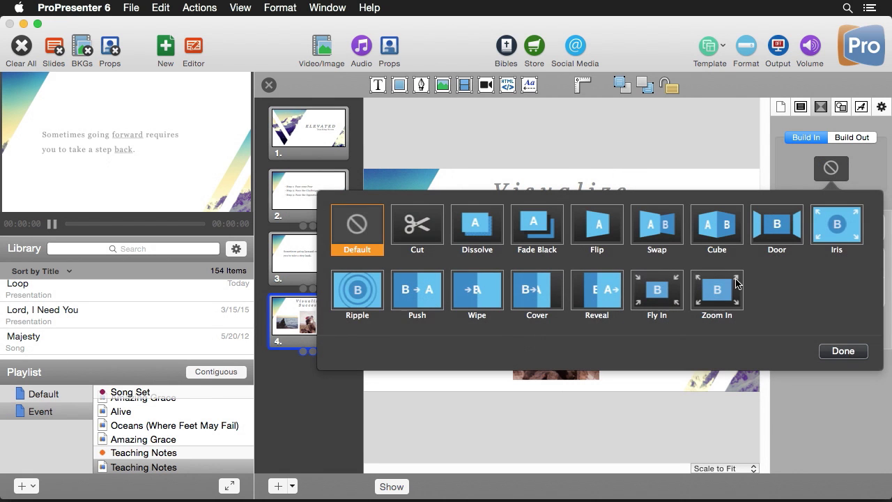
click(737, 282)
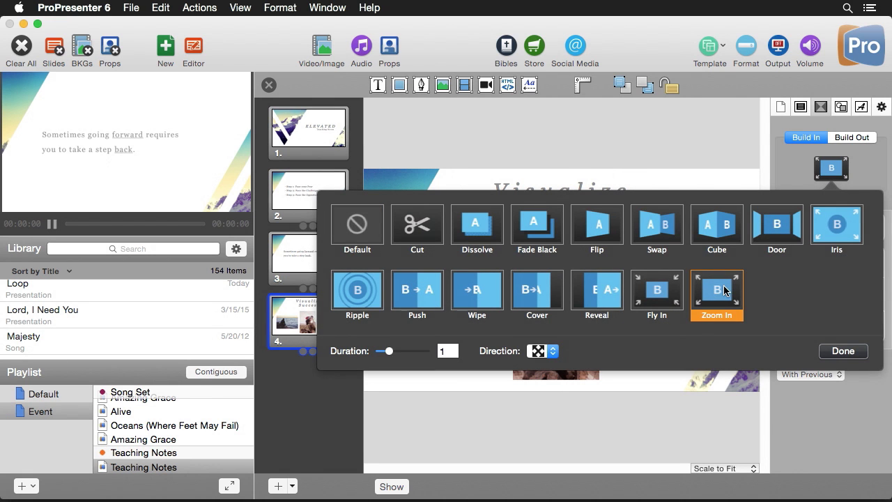
click(841, 351)
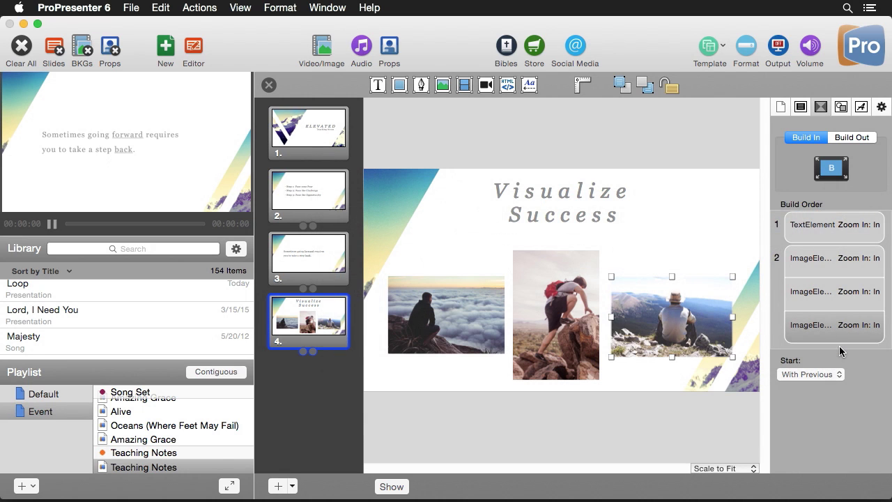
Set the middle photo's build to start After Delay of 0.3 s.
click(839, 260)
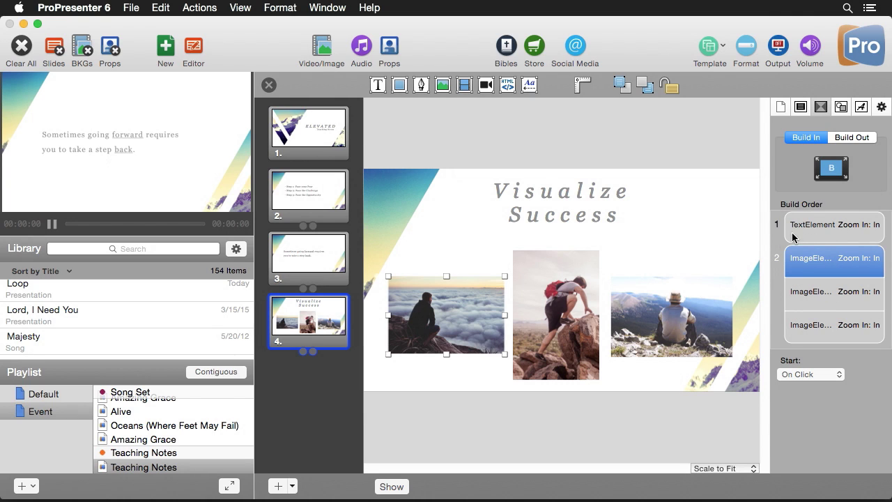
click(824, 295)
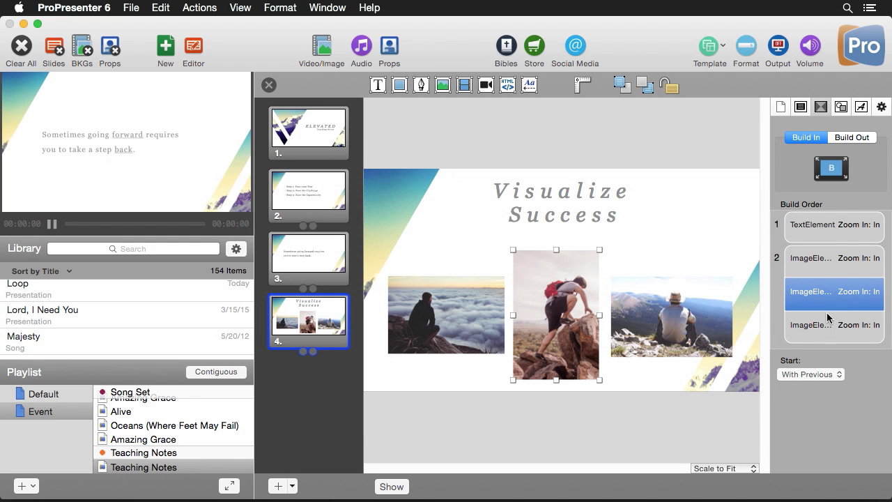
click(824, 376)
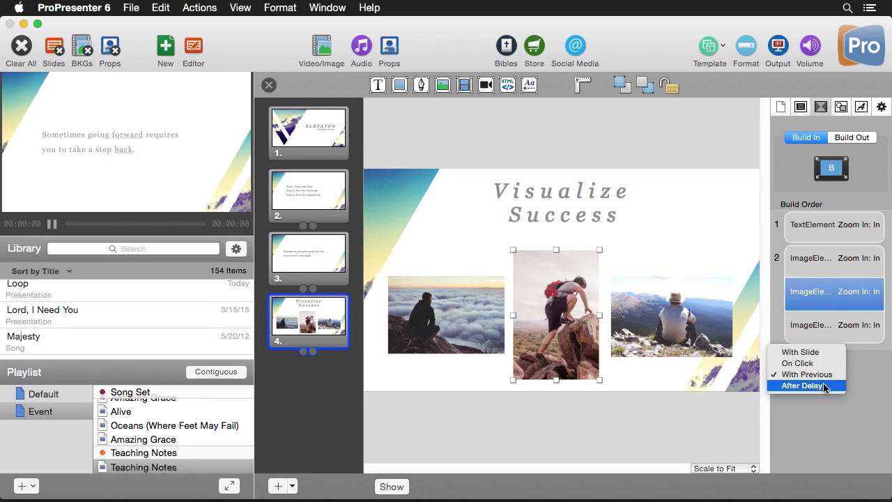
click(824, 385)
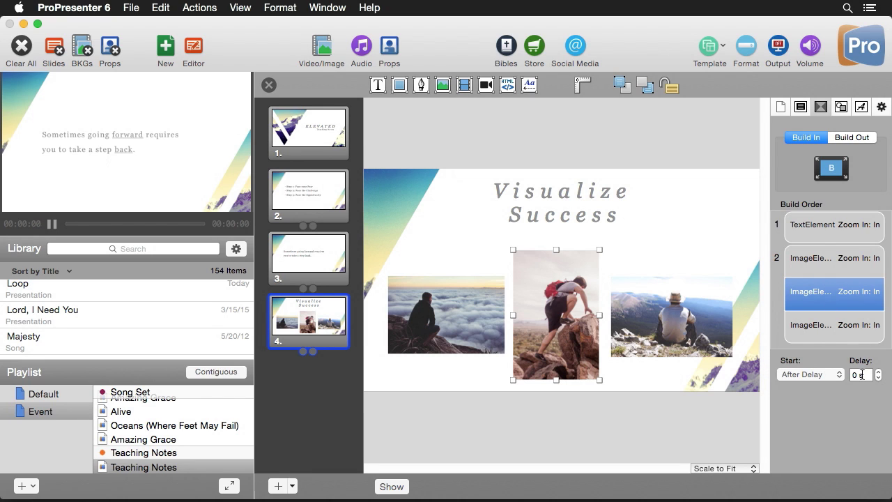
click(859, 376)
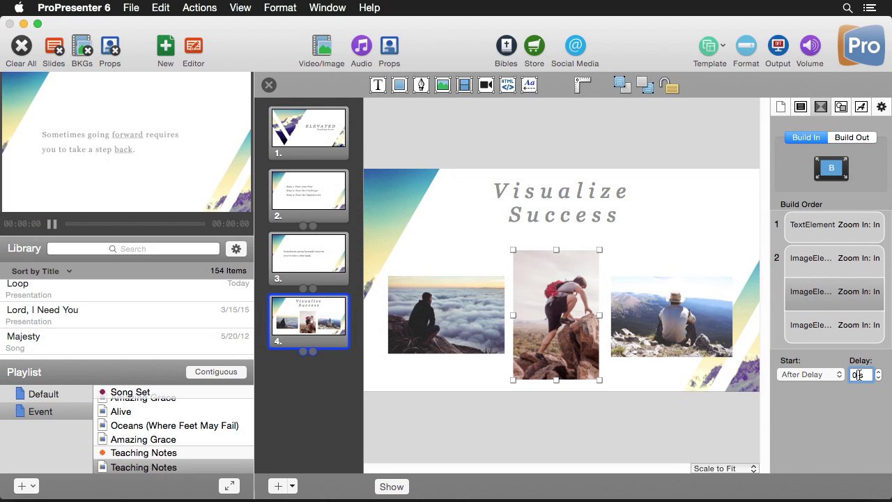
key(Return)
Set the right mountain photo's build to start After Delay of 0.6 s.
click(700, 317)
click(802, 374)
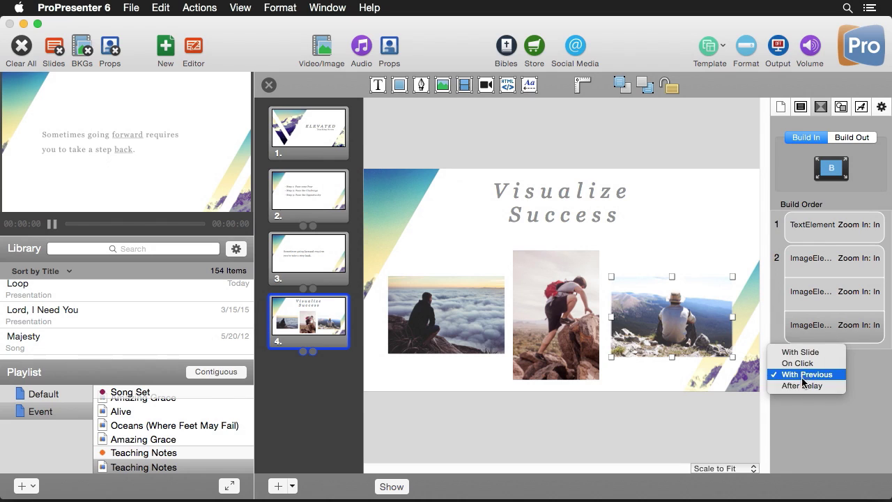
click(805, 388)
click(857, 375)
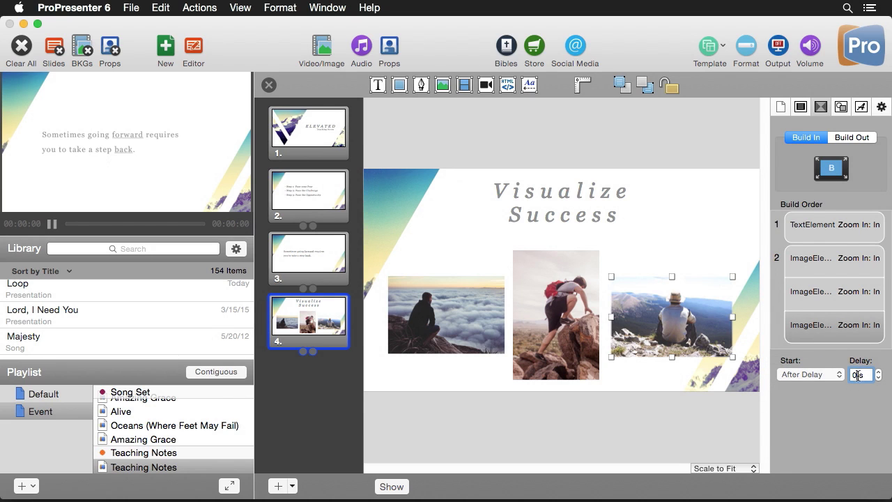
text(.6)
key(Return)
Close the editor and play slide 4, clicking again so the three photos zoom in.
click(268, 84)
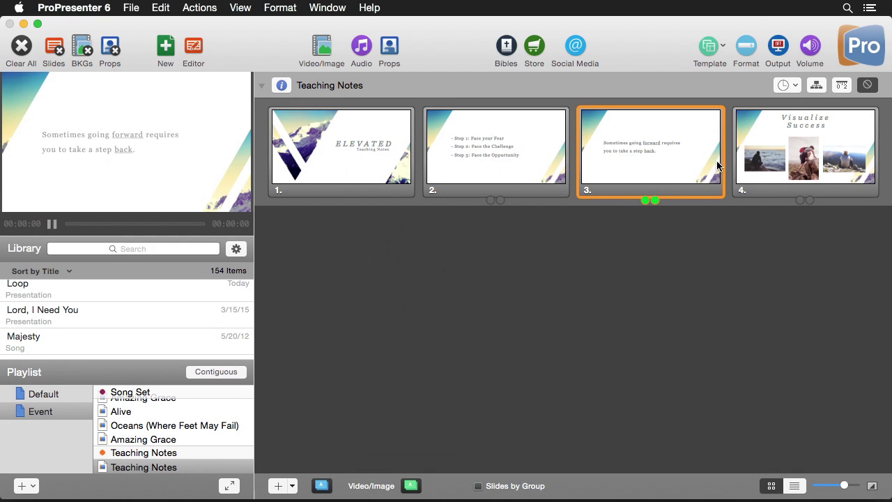
click(823, 161)
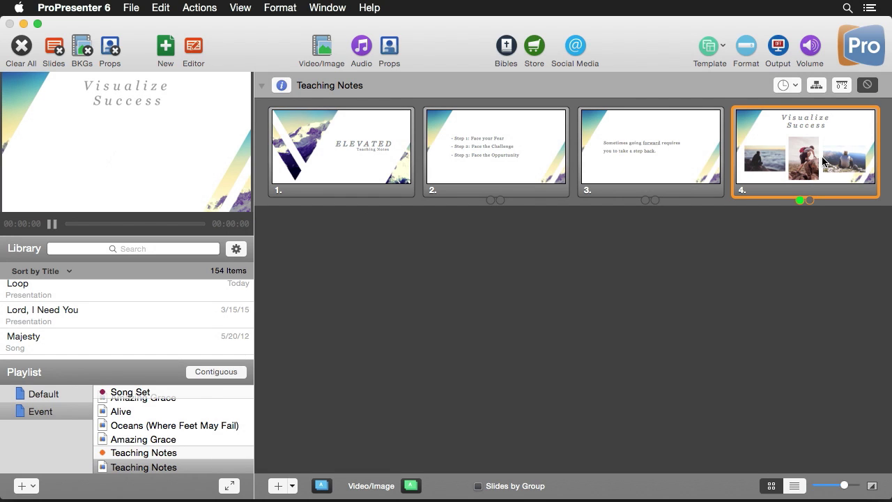
click(823, 161)
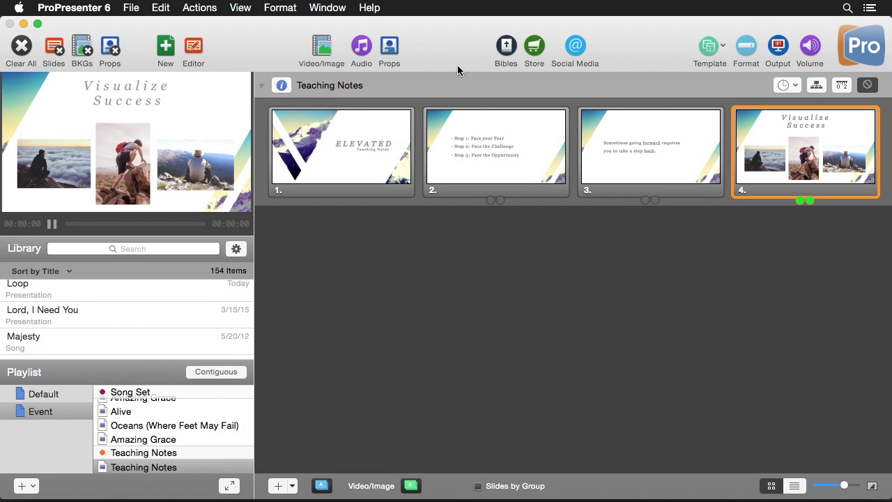
In the slide editor, give the left cloud photo a Fly In build out in all directions.
click(195, 49)
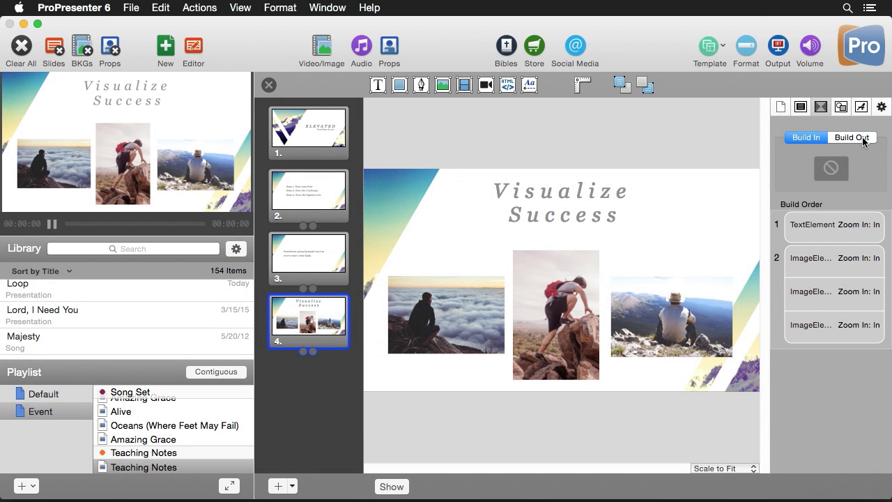
click(478, 320)
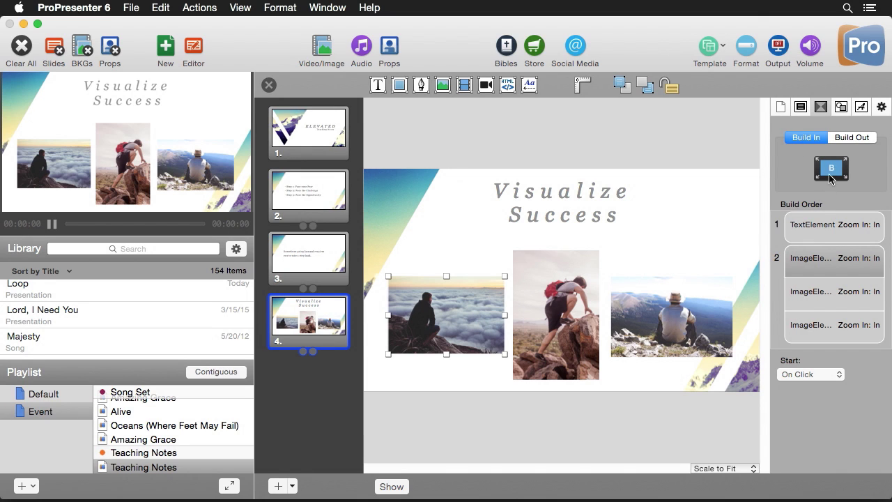
click(851, 138)
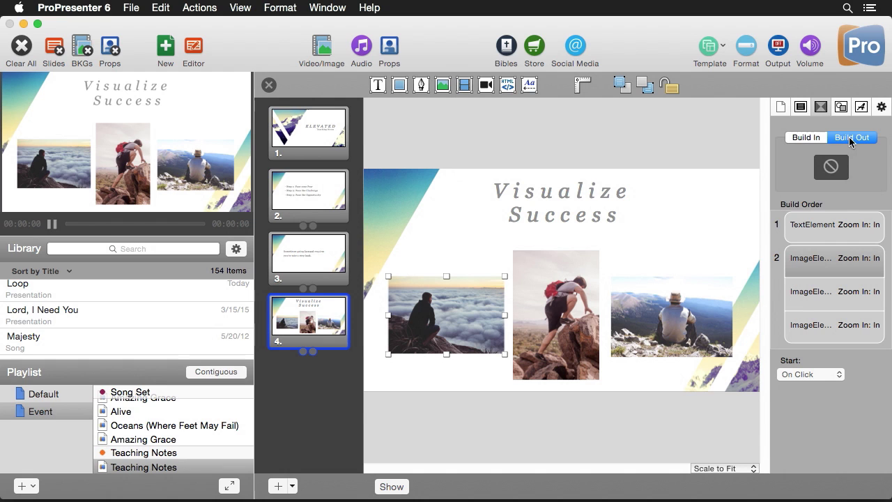
click(830, 166)
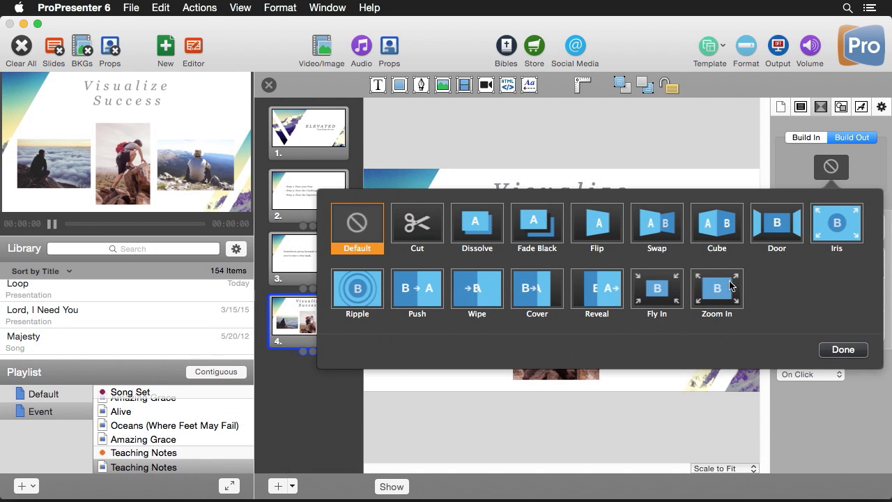
click(668, 296)
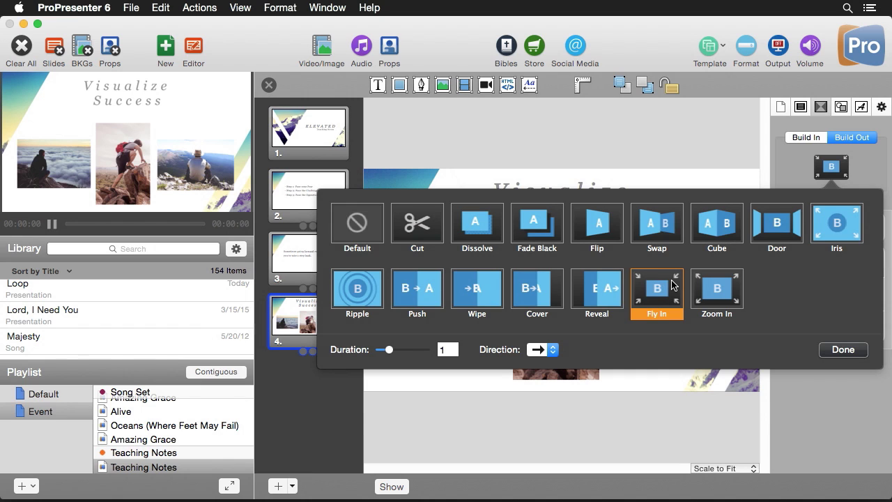
click(548, 351)
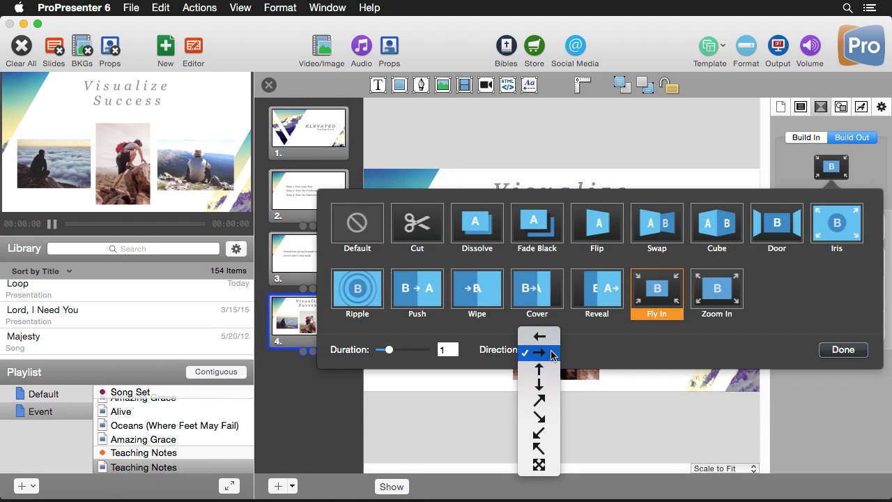
click(547, 465)
click(843, 349)
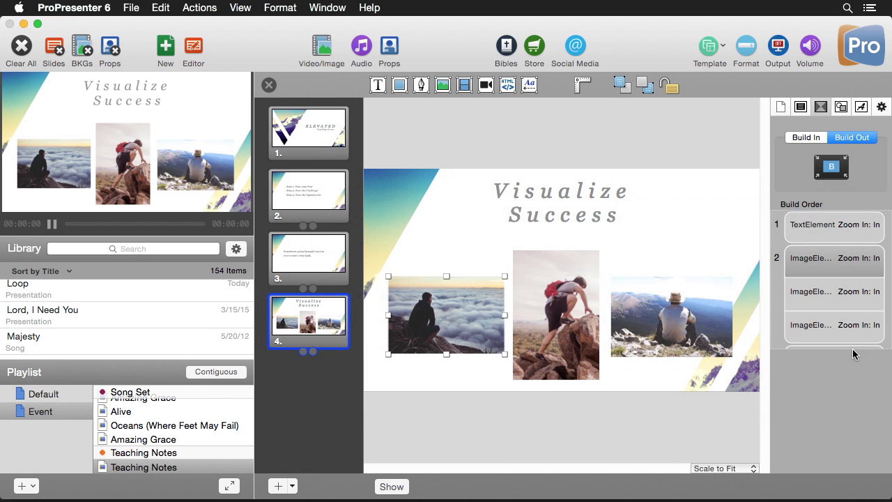
Give the middle photo a Fly In build out in all directions.
scroll(794, 327, down, 2)
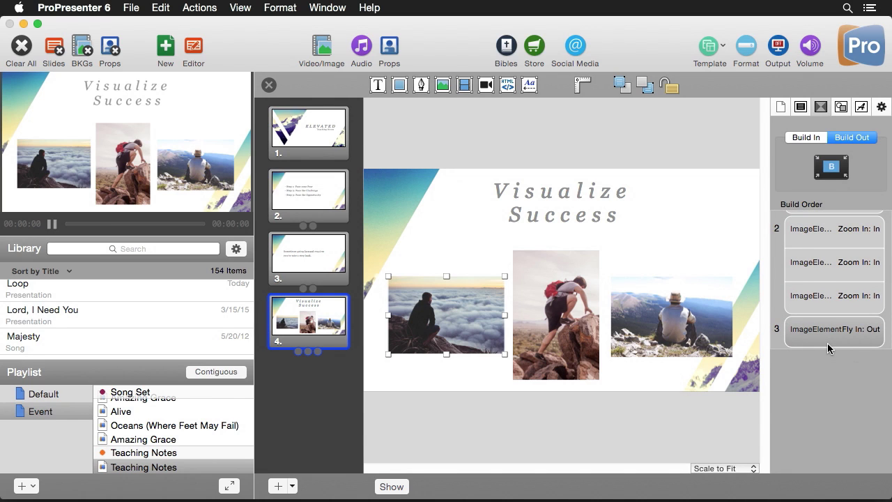
click(585, 320)
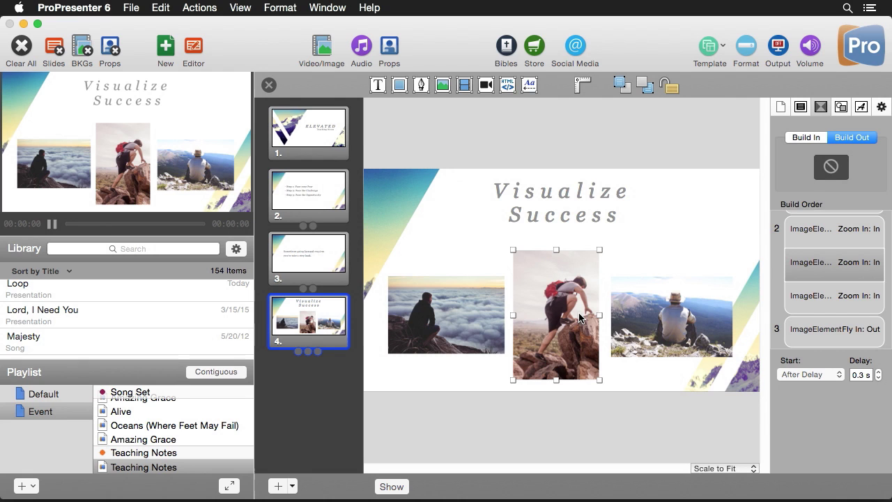
click(830, 167)
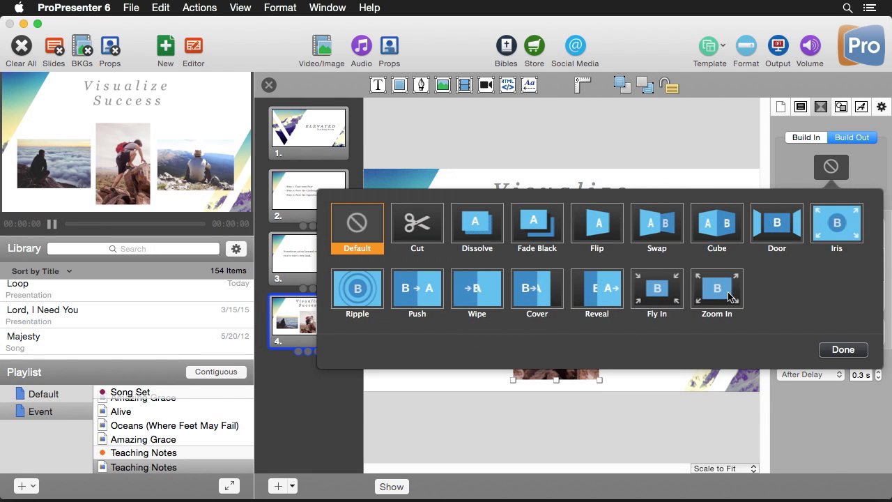
click(667, 301)
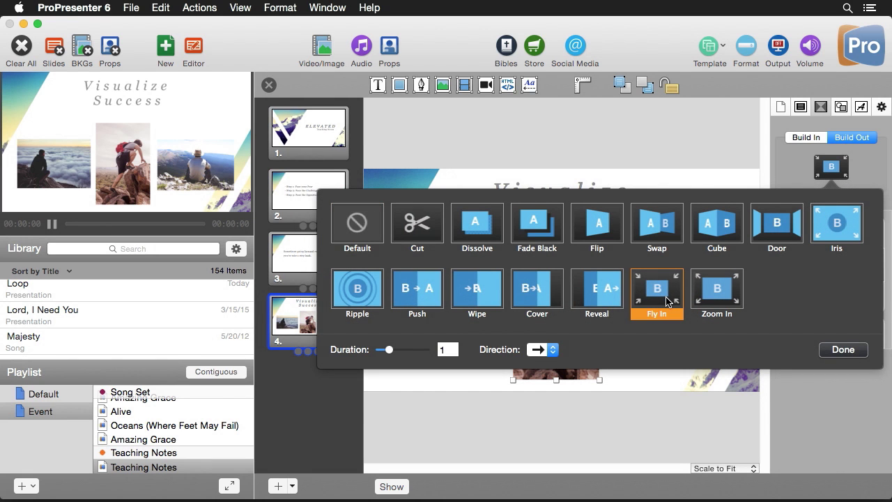
click(545, 352)
click(549, 466)
click(842, 349)
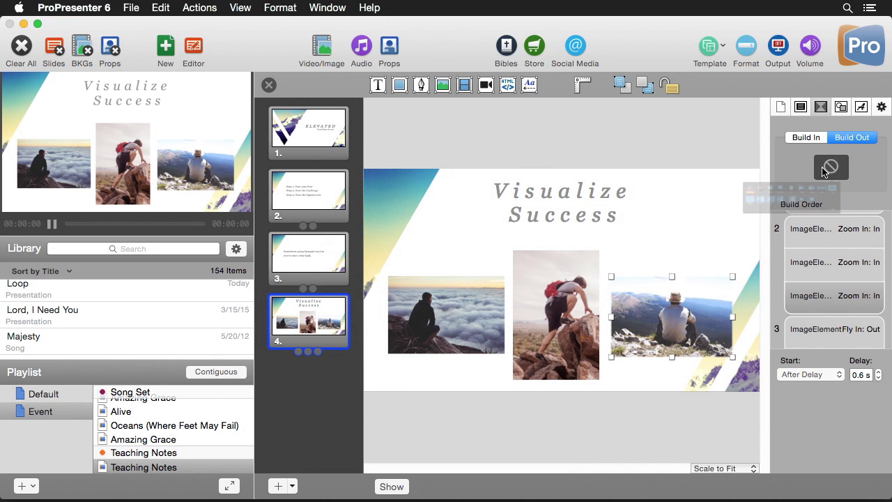
Give the right photo a Fly In build out in all directions.
click(830, 165)
click(656, 293)
click(543, 353)
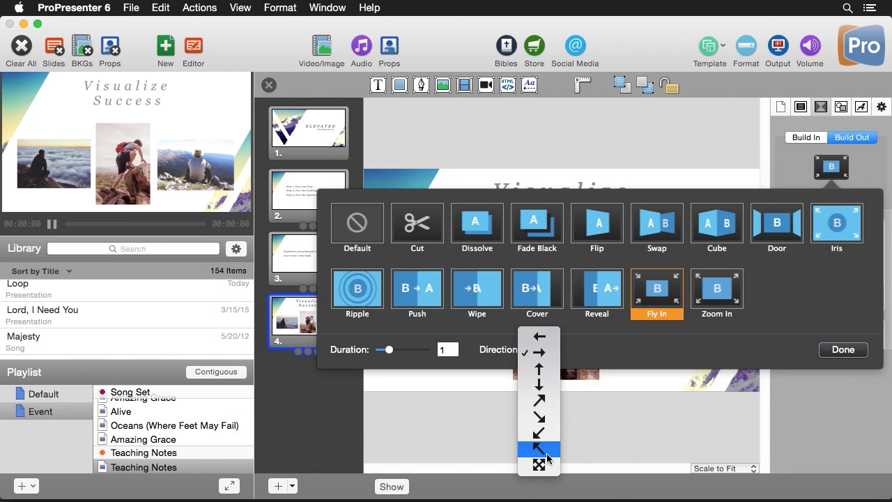
click(548, 464)
click(843, 349)
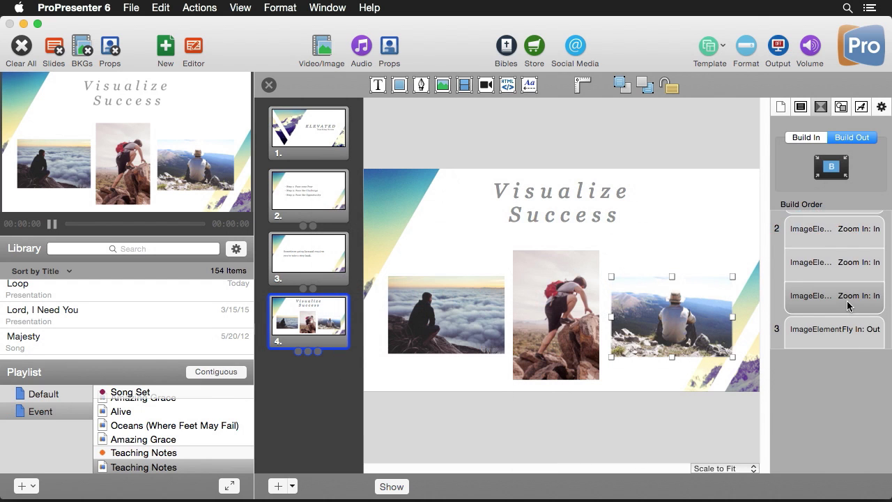
Set the middle and right photos' fly-outs to start After Delay, using delays like 0.6 s.
click(841, 298)
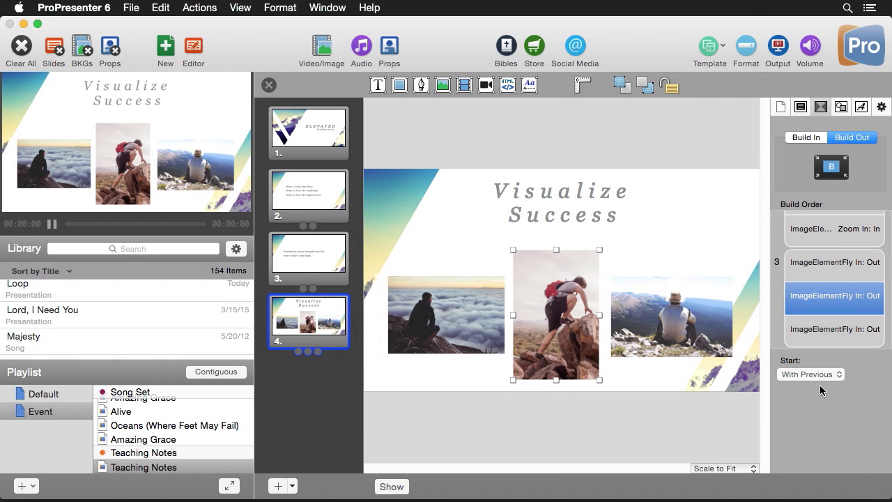
click(819, 376)
click(820, 385)
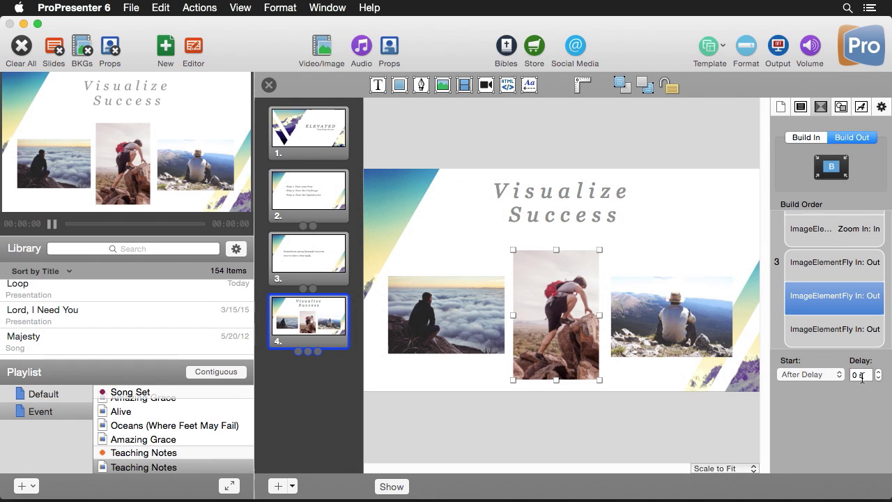
click(861, 378)
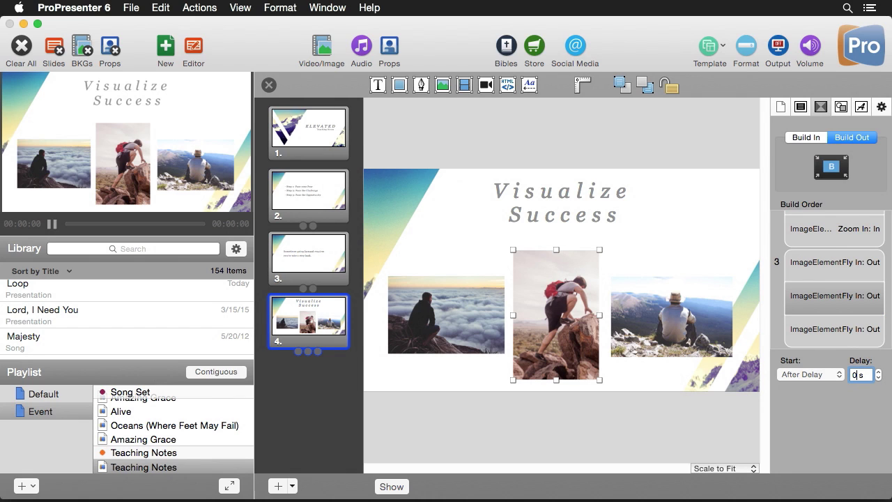
click(838, 339)
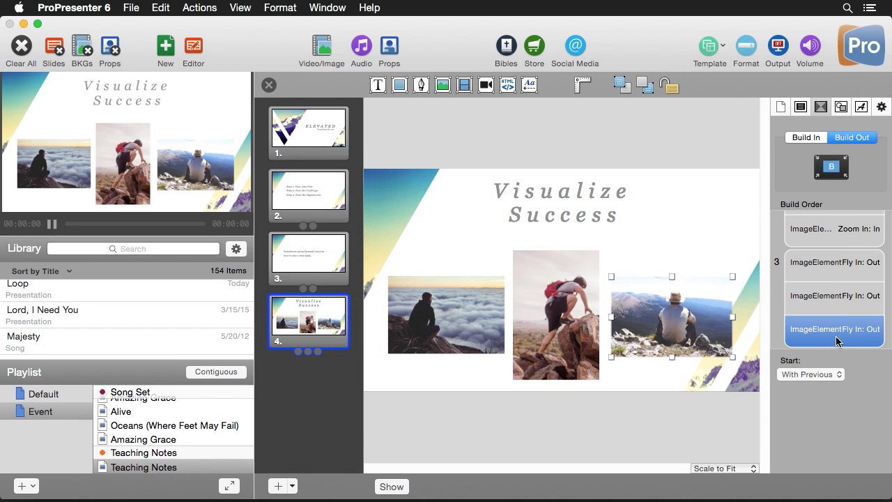
click(819, 378)
click(819, 385)
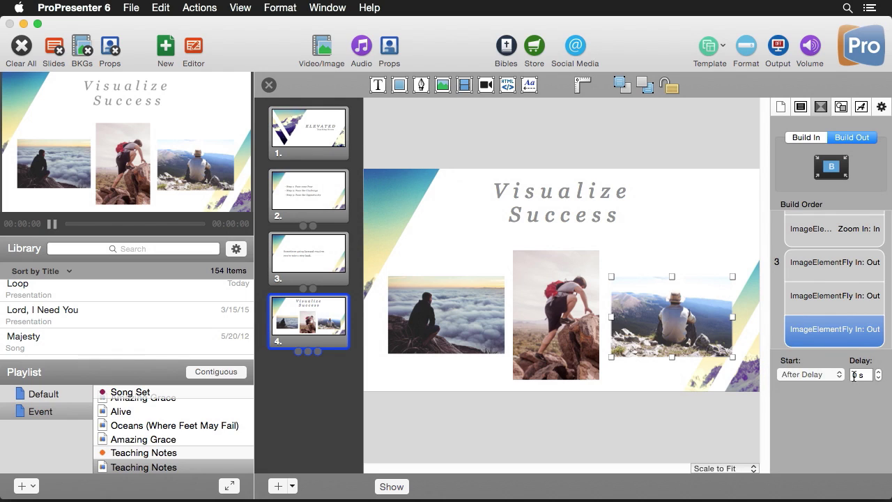
click(857, 374)
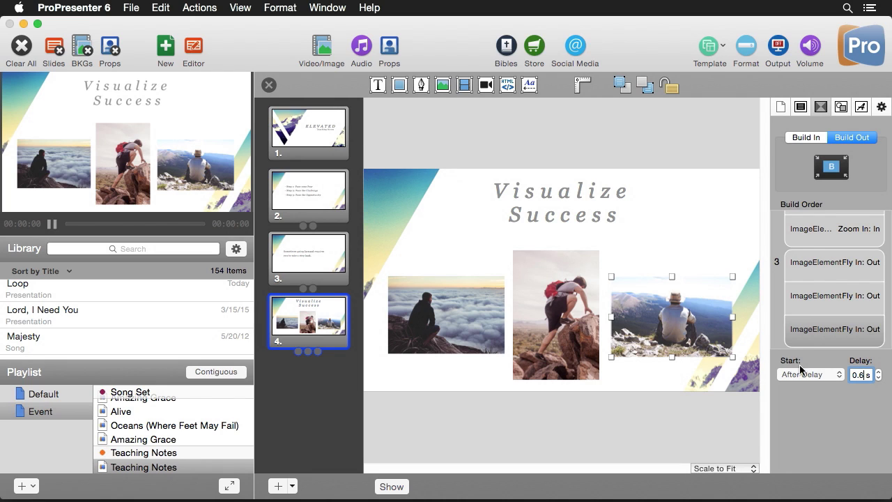
click(781, 346)
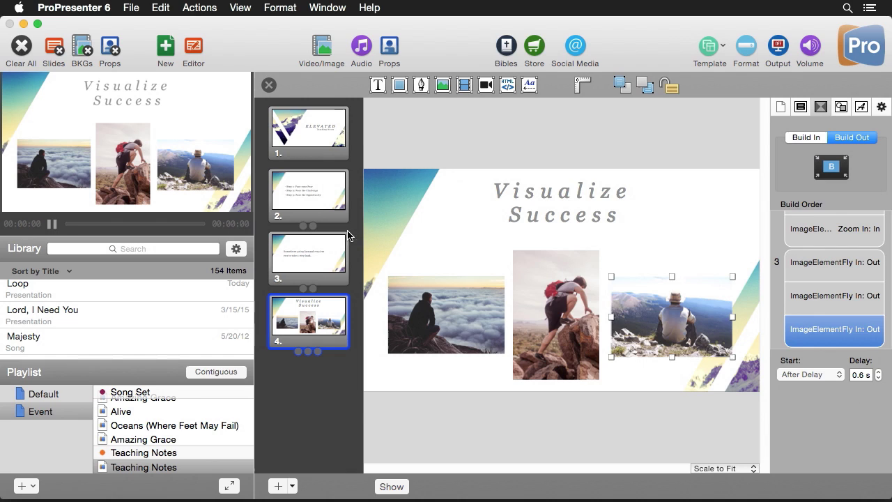
Copy the Step bullet text box from slide 2 and paste it onto the Visualize Success slide.
click(326, 204)
click(505, 285)
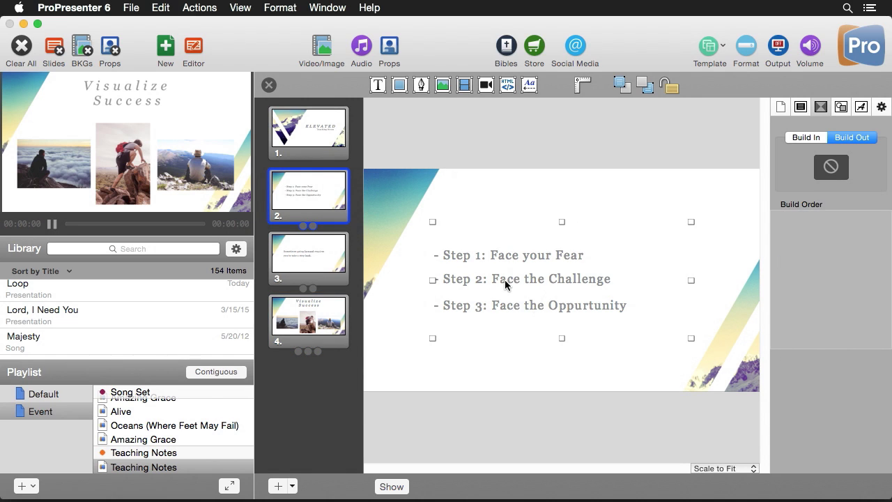
click(311, 321)
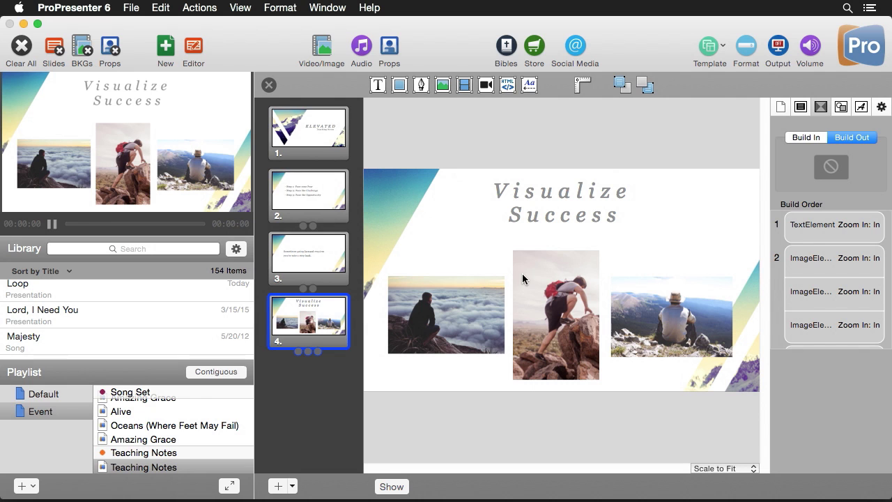
key(super+v)
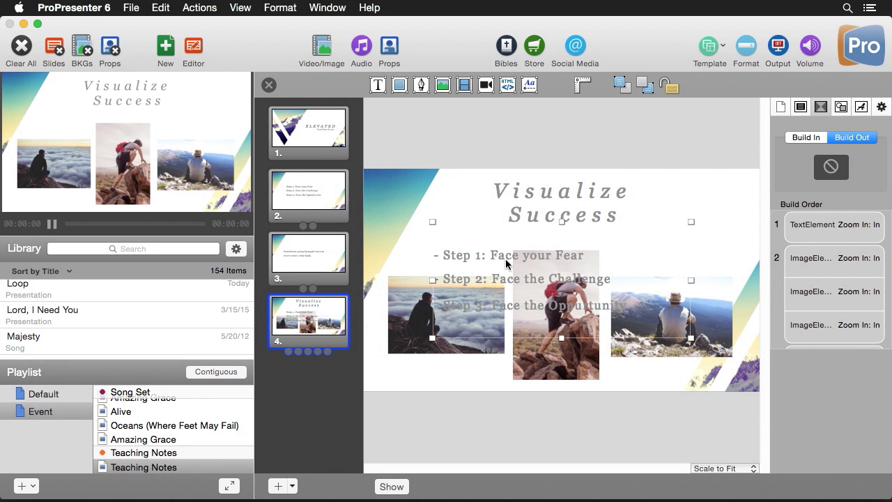
Give the pasted text a Zoom In build from all directions, starting On Click, last in the build order.
click(831, 167)
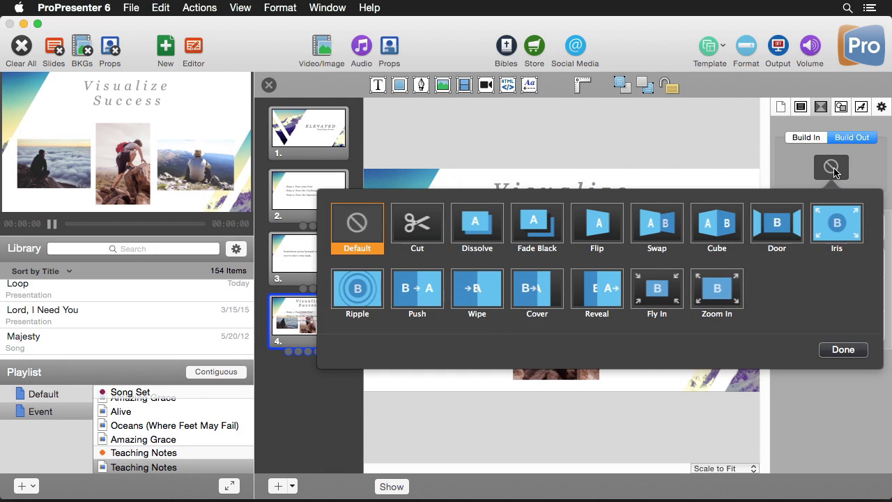
click(821, 137)
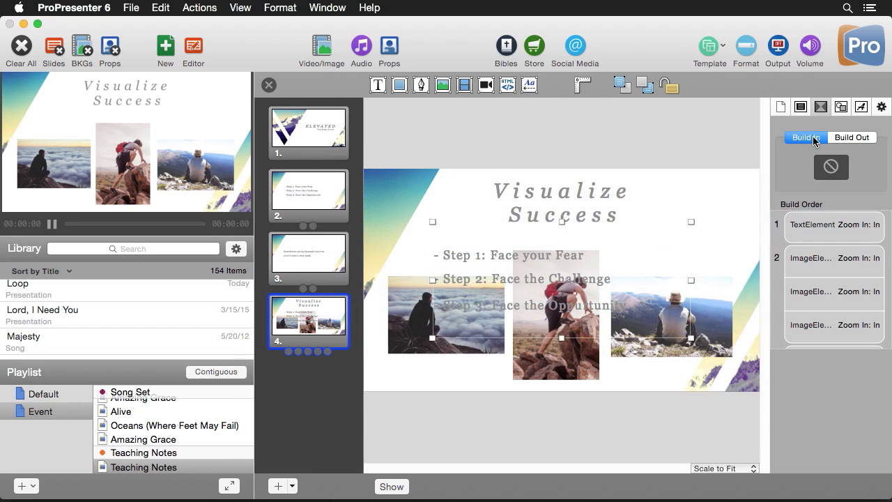
click(833, 168)
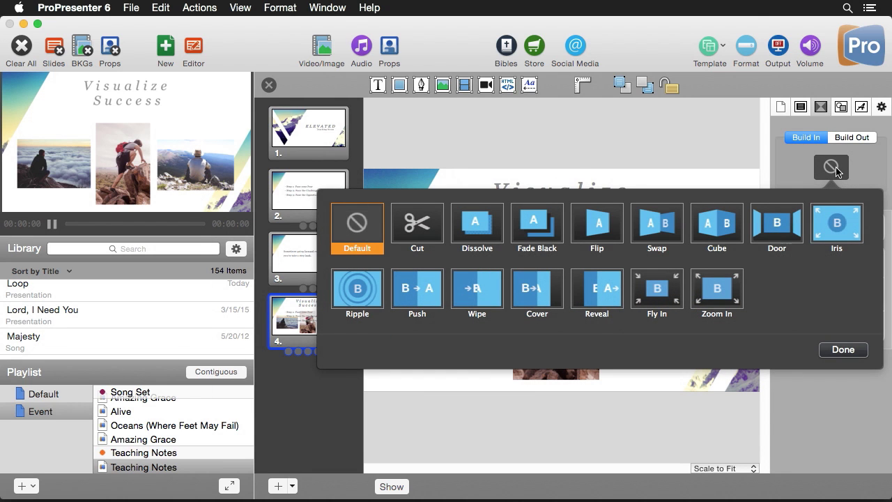
click(721, 293)
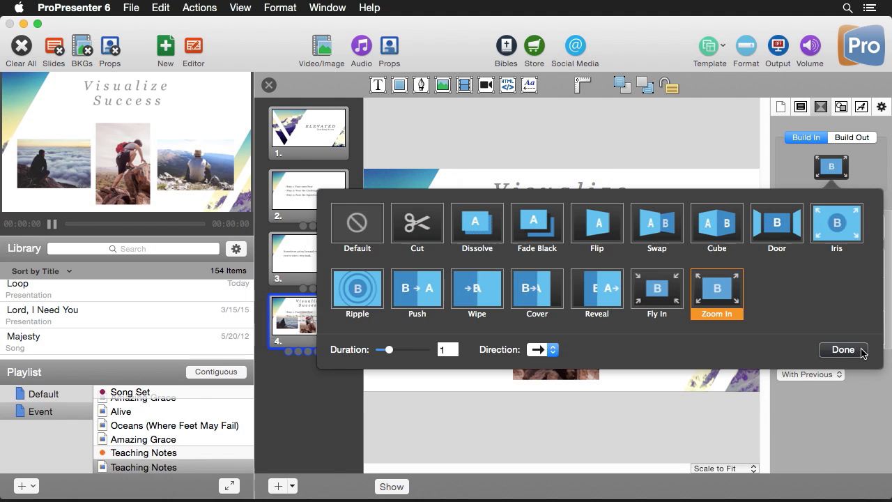
click(542, 350)
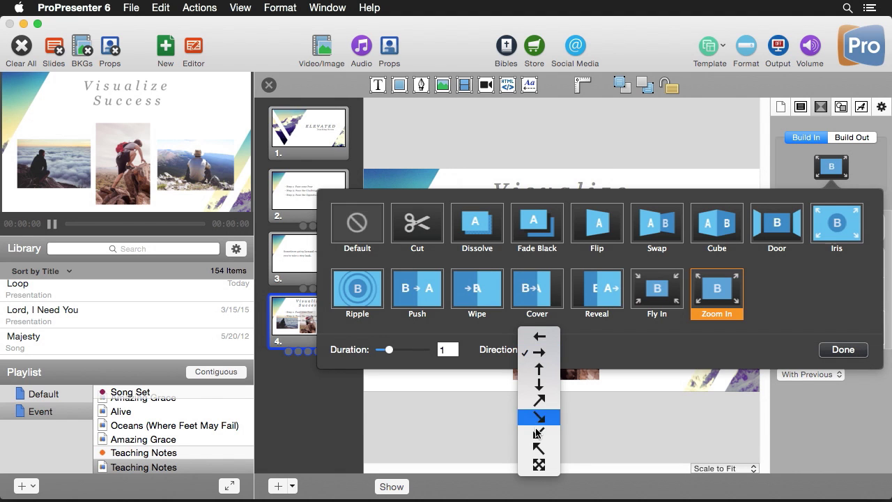
click(539, 464)
click(843, 349)
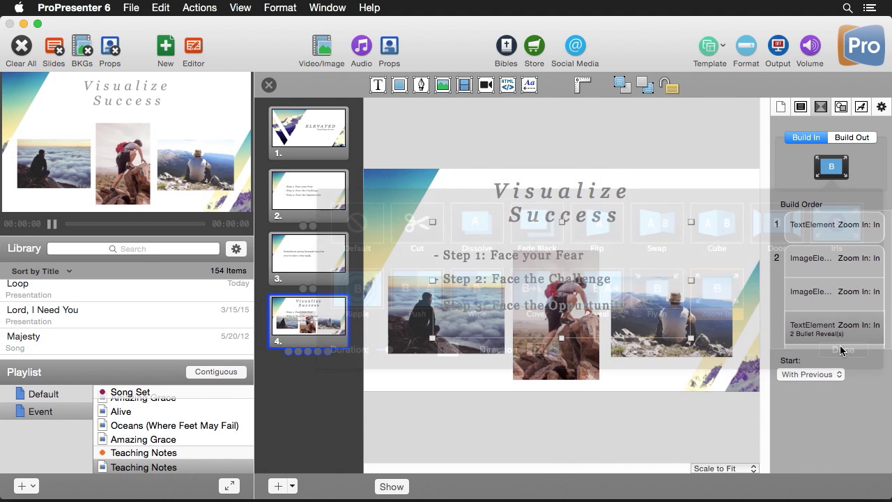
click(814, 374)
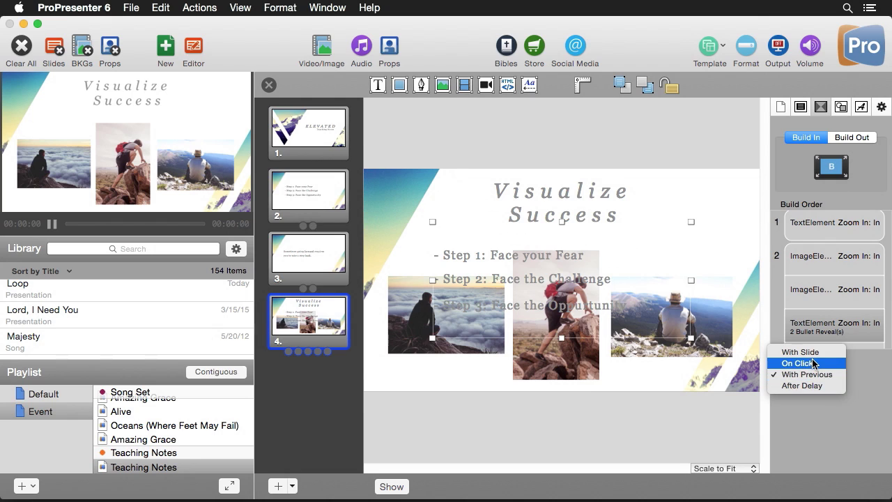
click(814, 363)
mouse_move(815, 326)
mouse_down()
mouse_move(817, 349)
mouse_move(807, 337)
mouse_up()
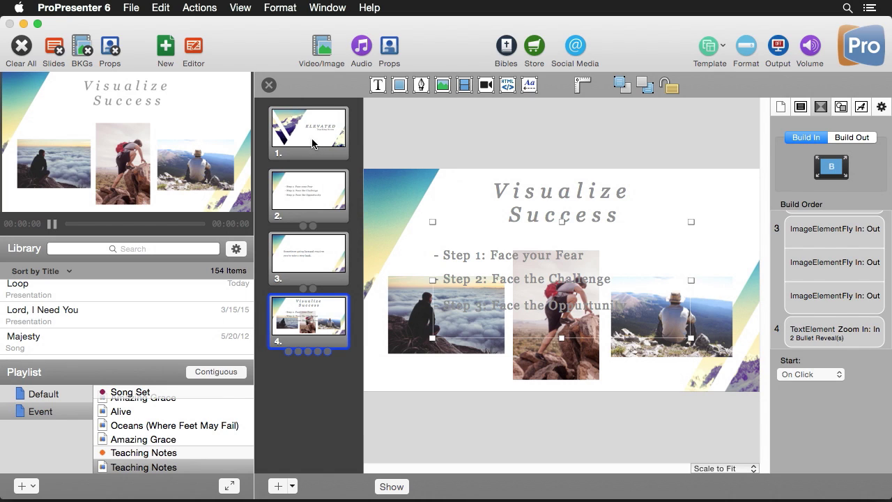
Close the editor, Clear All, then play slide 4 through title, photo zoom-in and fly-out builds.
click(269, 85)
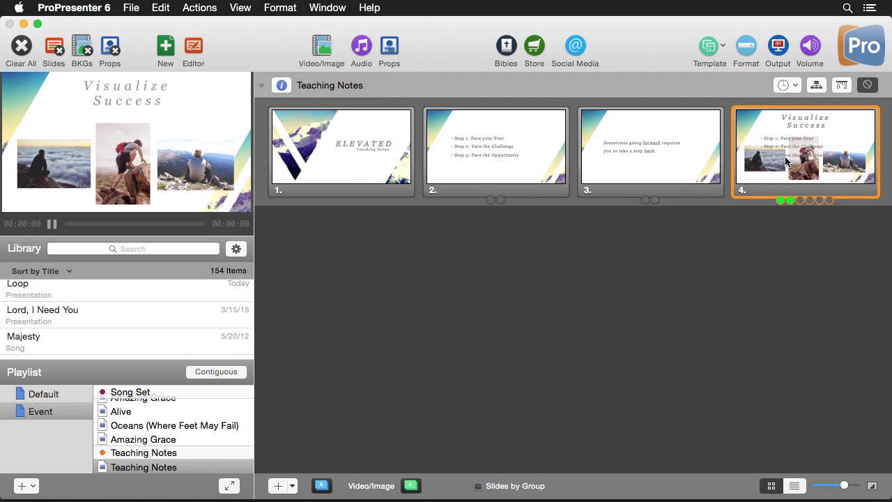
click(16, 53)
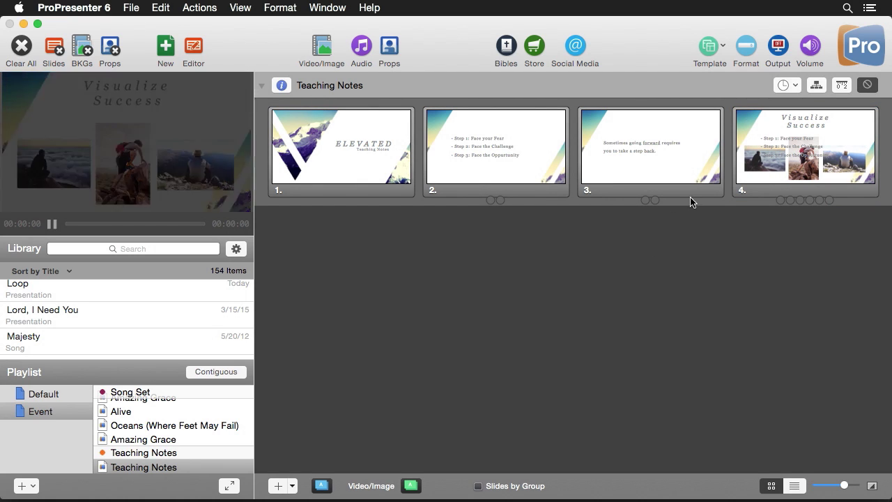
click(764, 181)
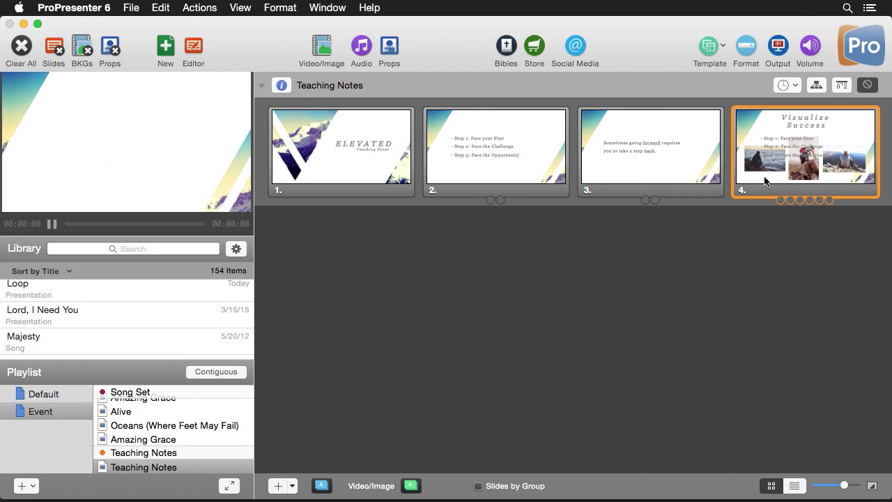
click(765, 181)
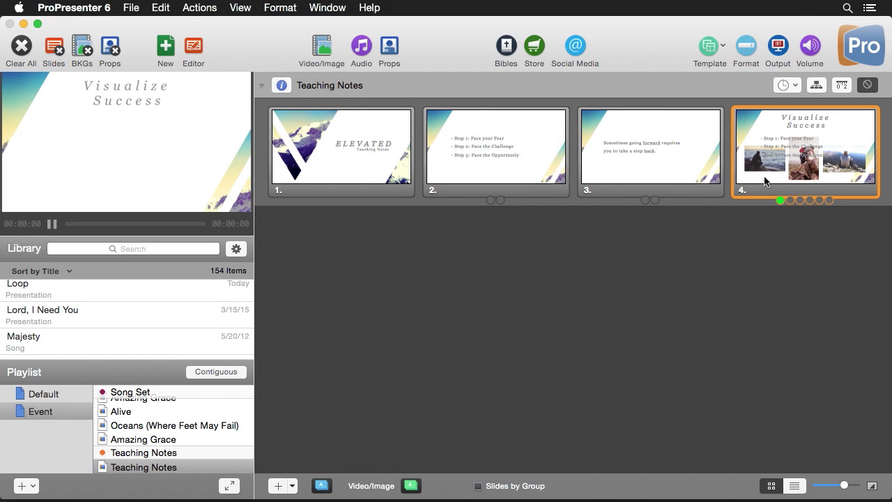
click(764, 182)
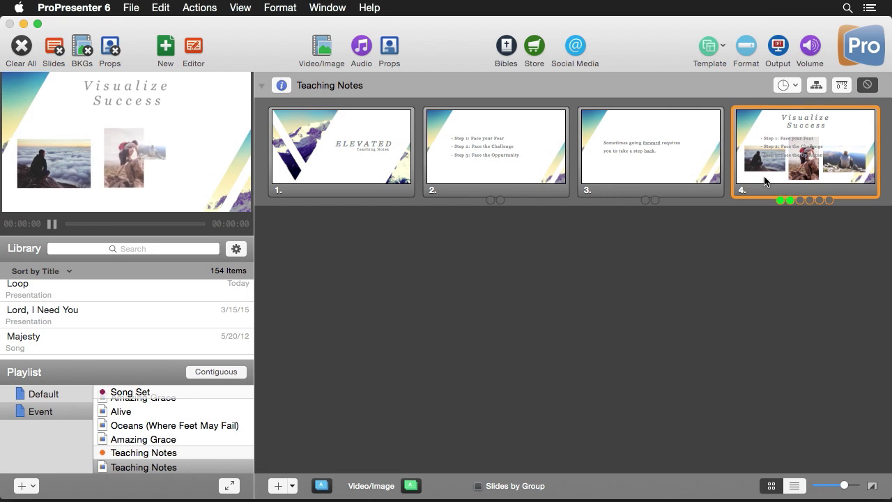
click(764, 181)
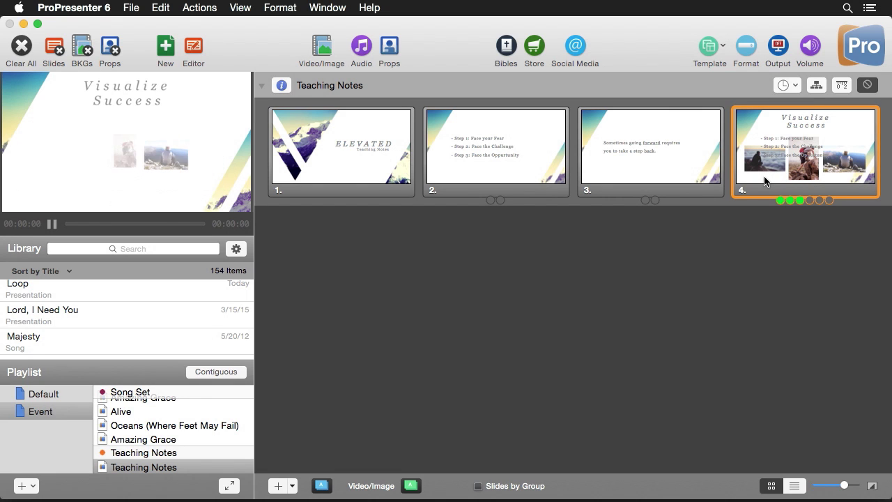